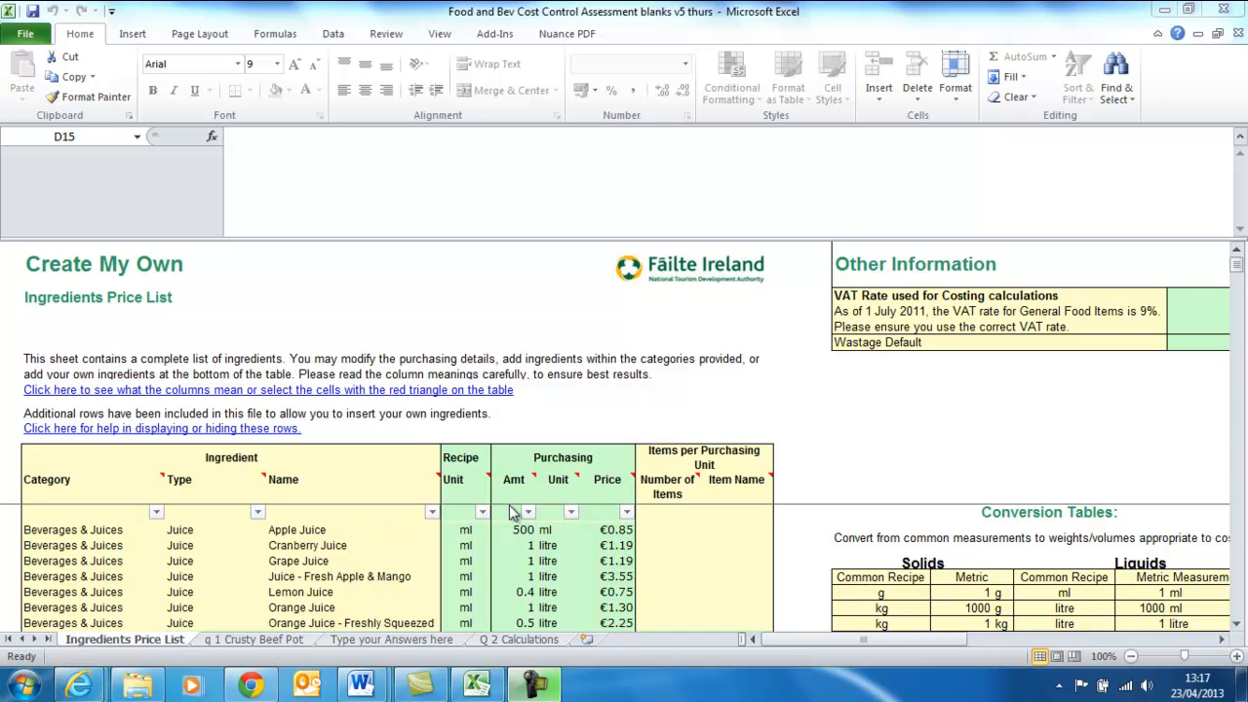
Look through the ingredients price list from Beverages & Juices down to Meat and return to its start.
left_click(355, 531)
scroll(335, 546, "down", 10)
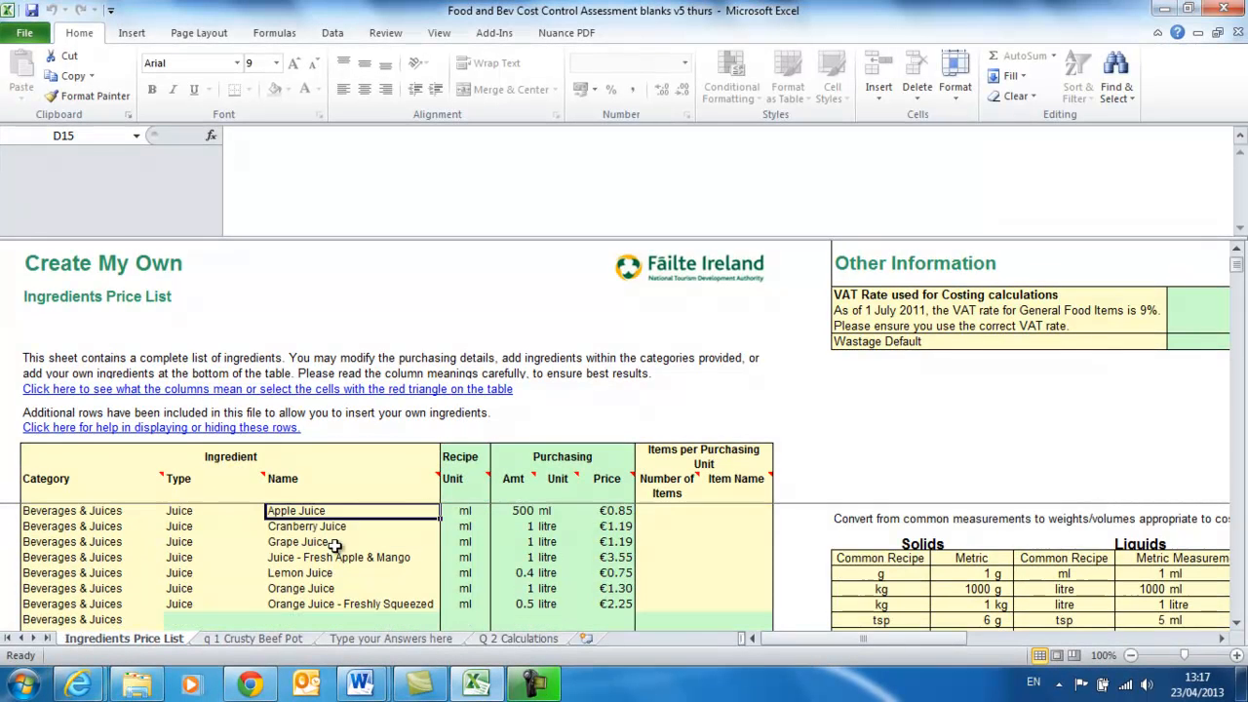
scroll(334, 546, "down", 15)
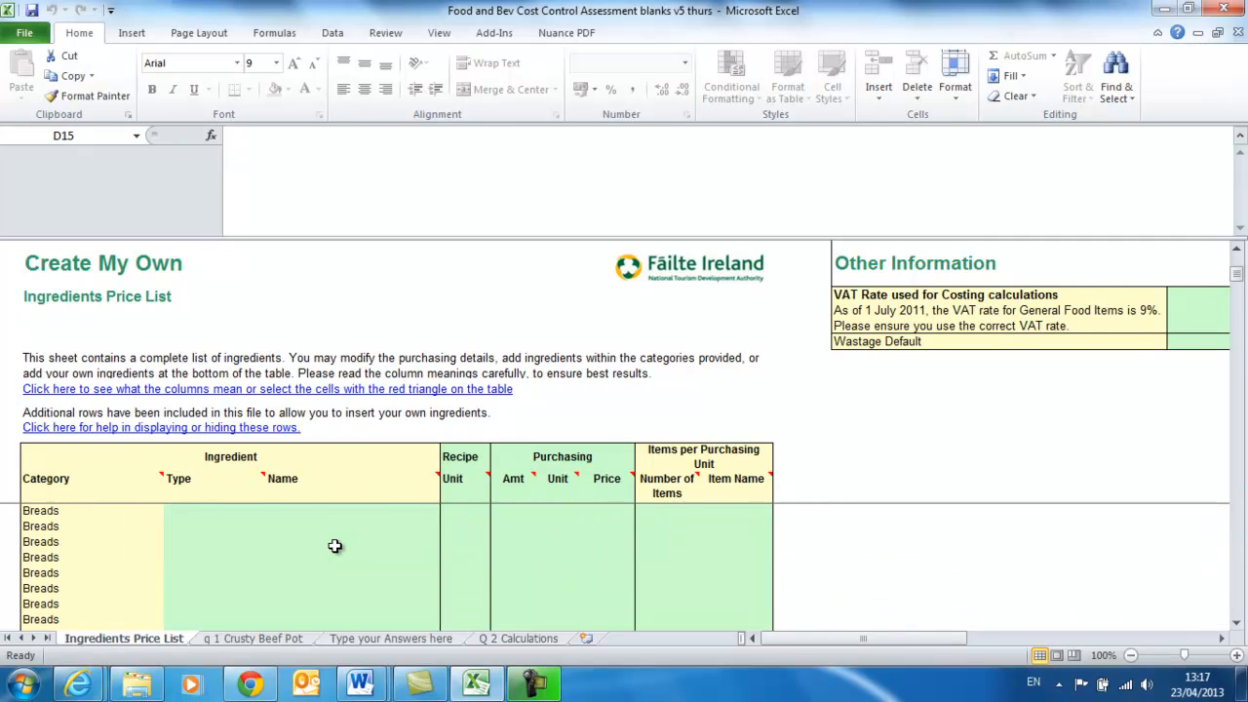
scroll(335, 546, "down", 15)
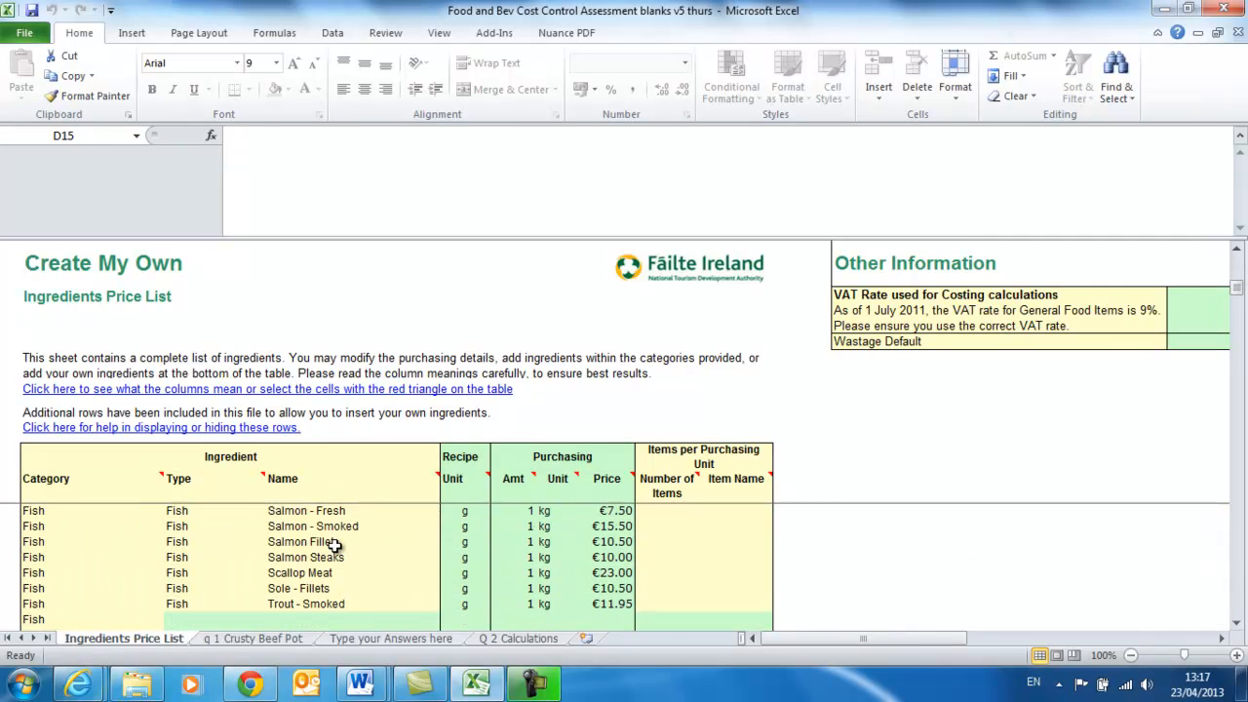
scroll(335, 546, "down", 15)
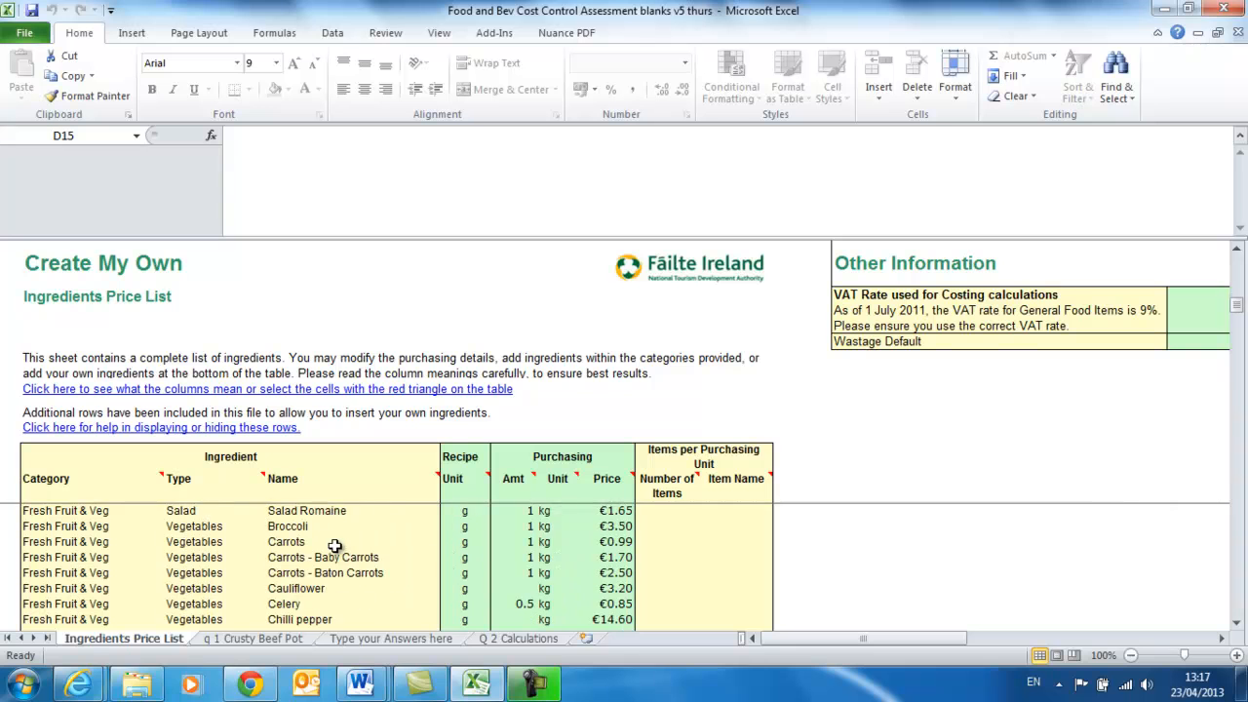
scroll(335, 546, "down", 15)
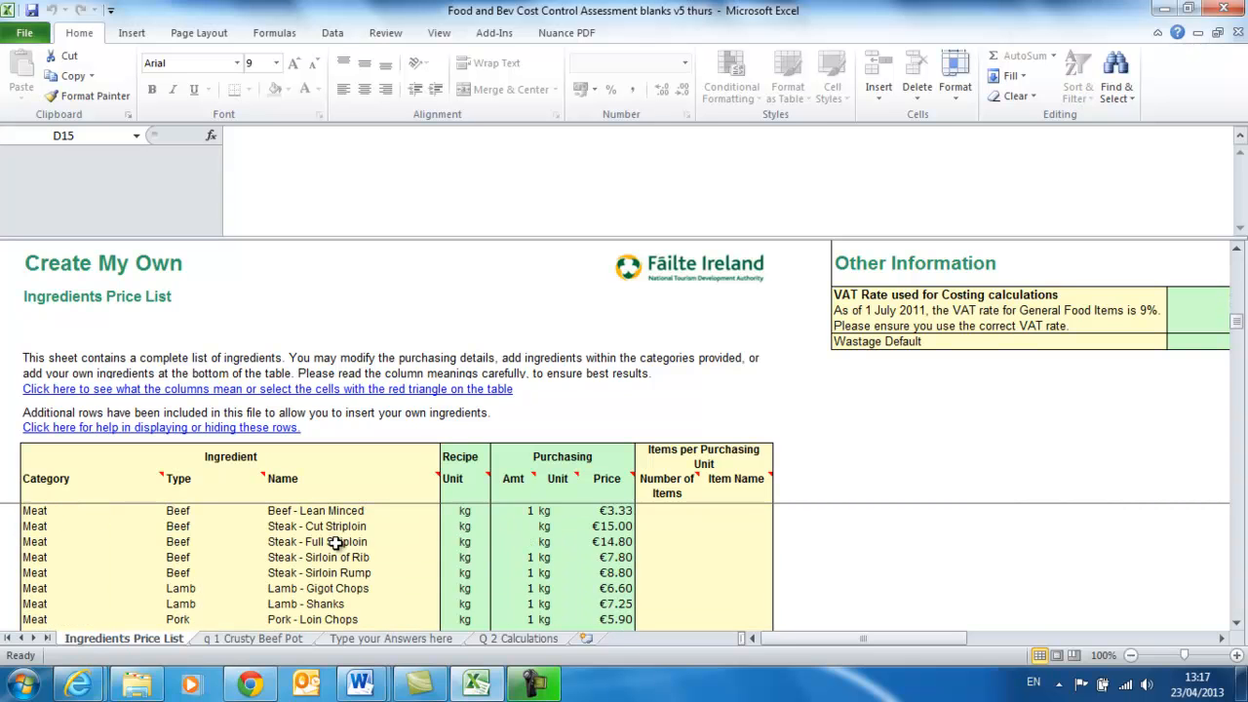
scroll(342, 543, "up", 10)
scroll(342, 543, "up", 2)
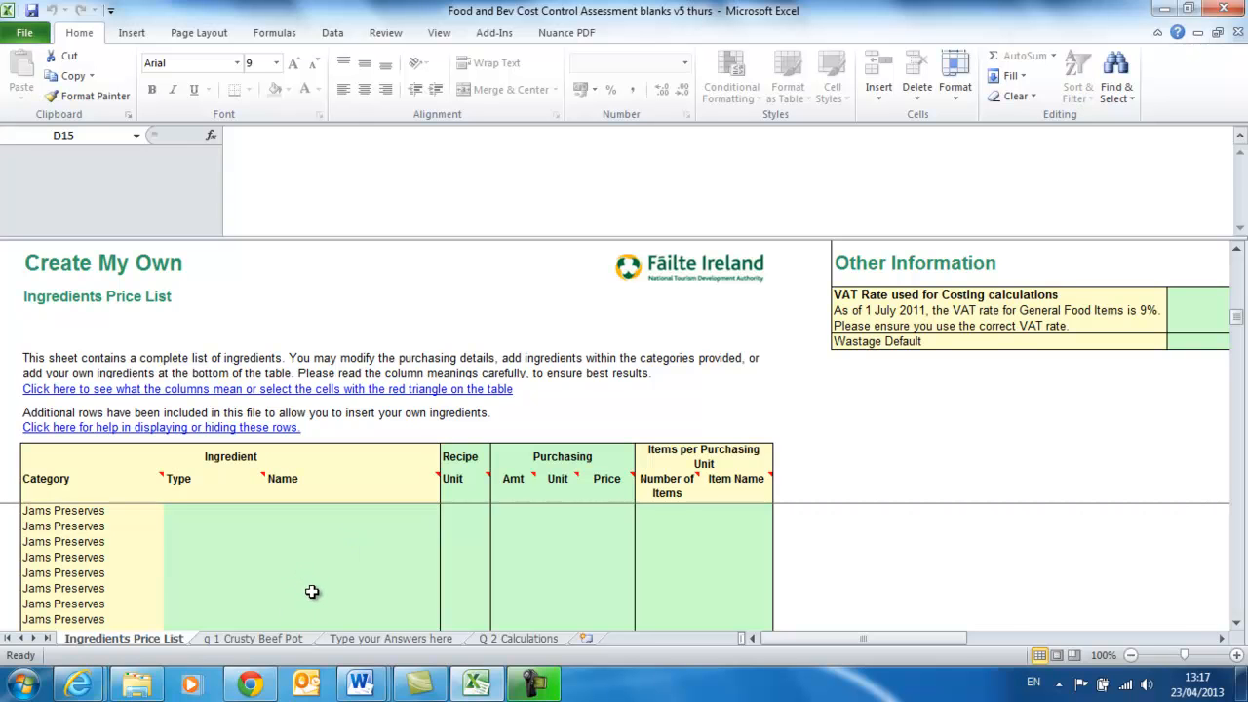
key("ctrl+Home")
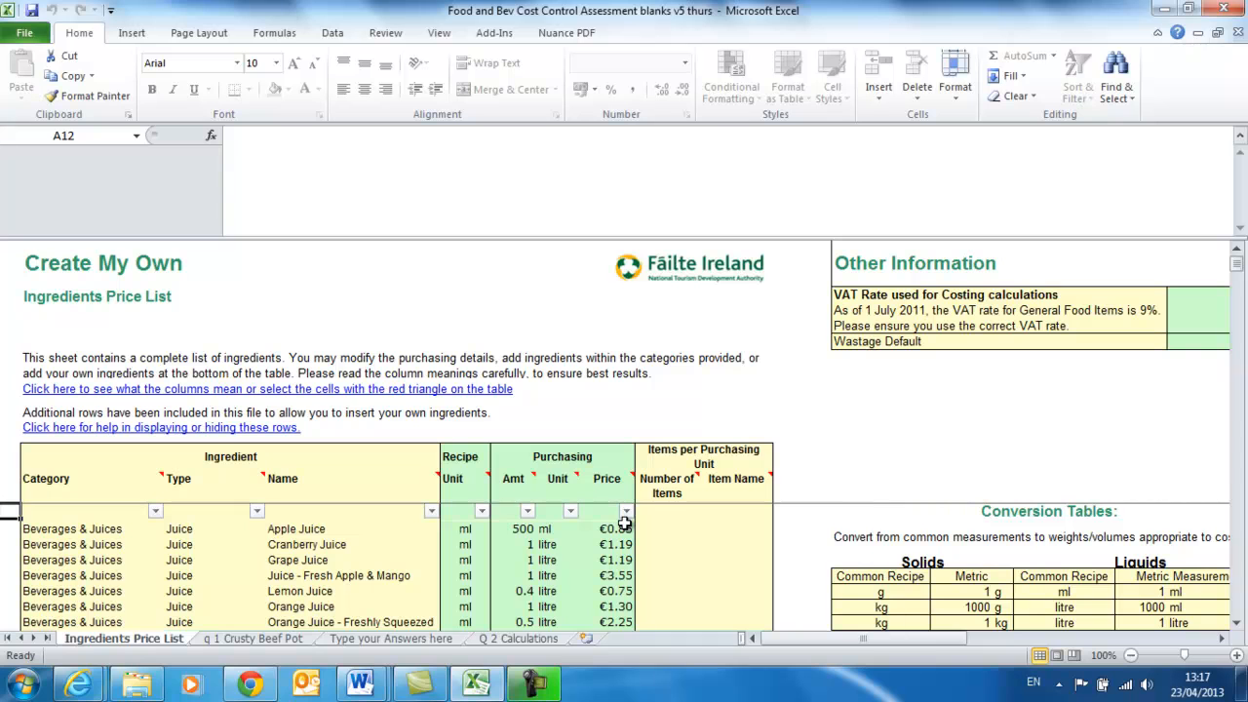
Filter the ingredients list by category to show only Breads.
left_click(156, 512)
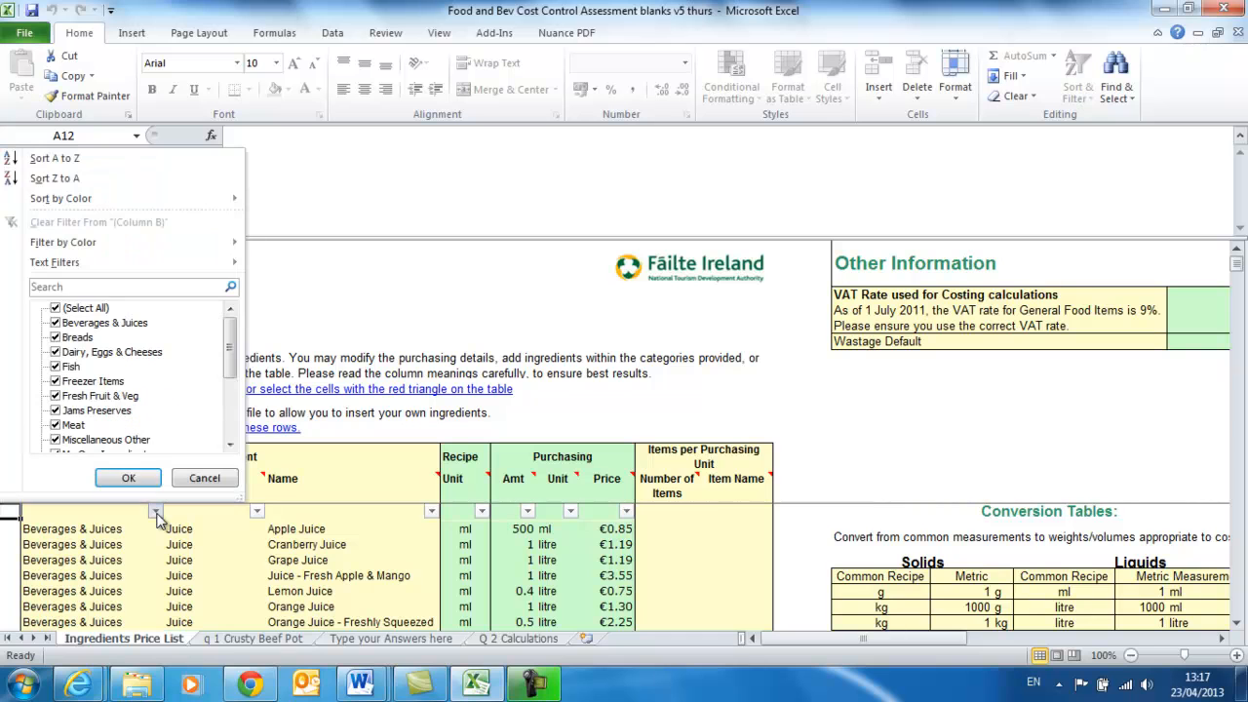
left_click(56, 308)
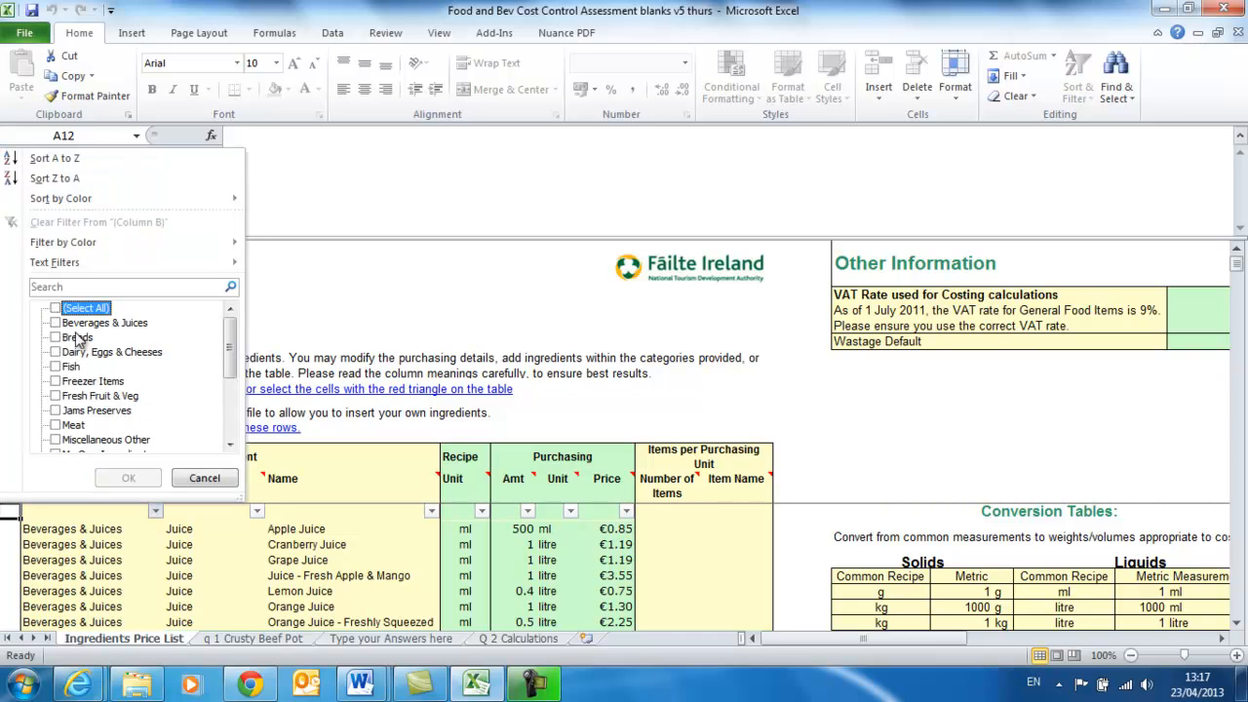
left_click(55, 337)
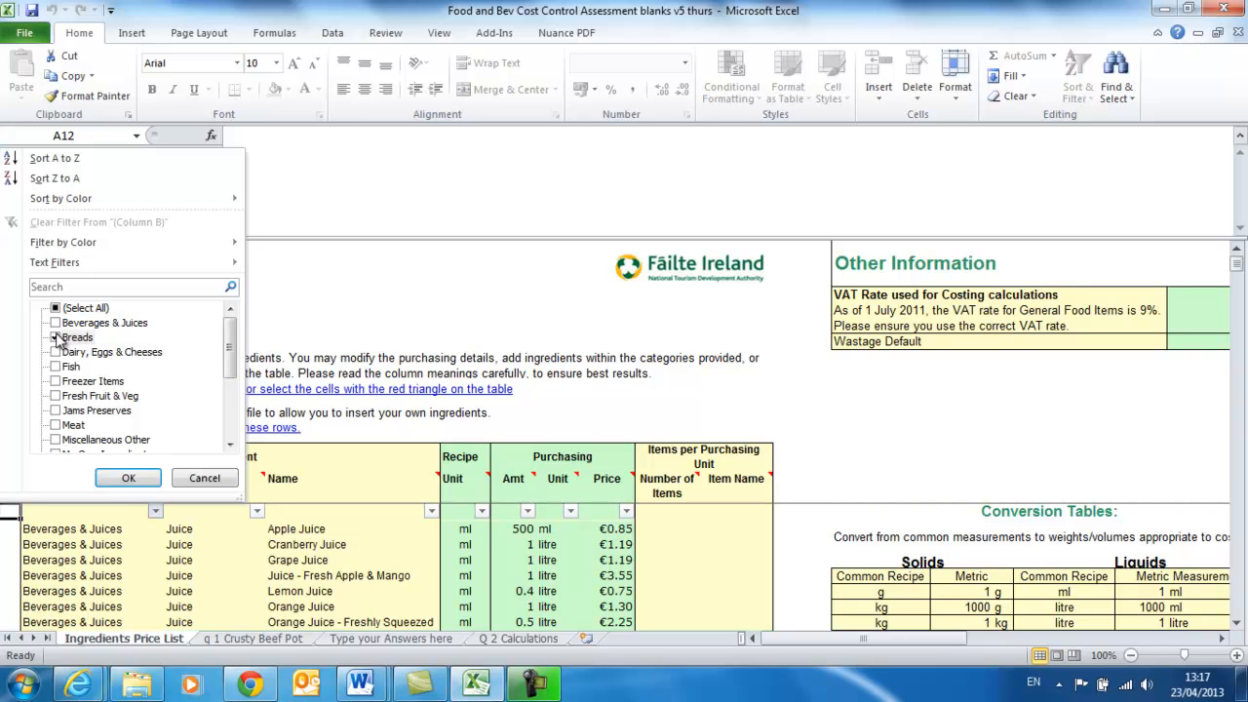
left_click(127, 478)
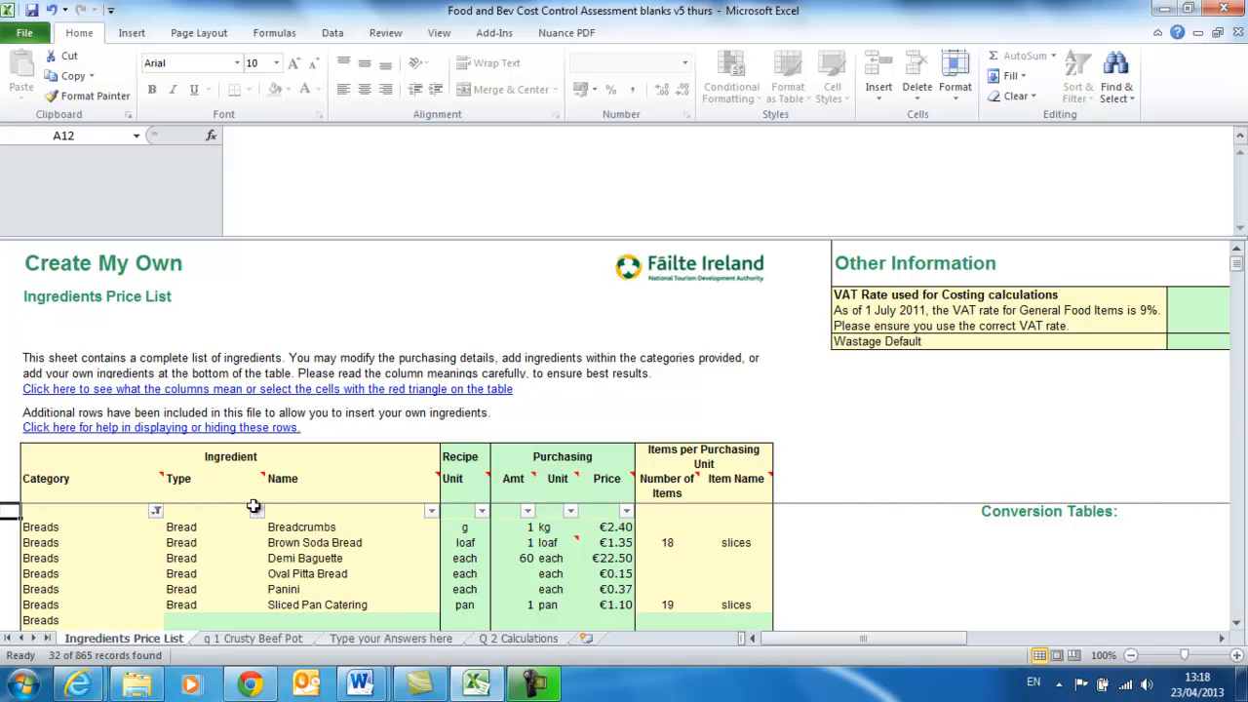
Reset the Category filter to include all categories and dismiss the Windows color scheme message.
left_click(156, 511)
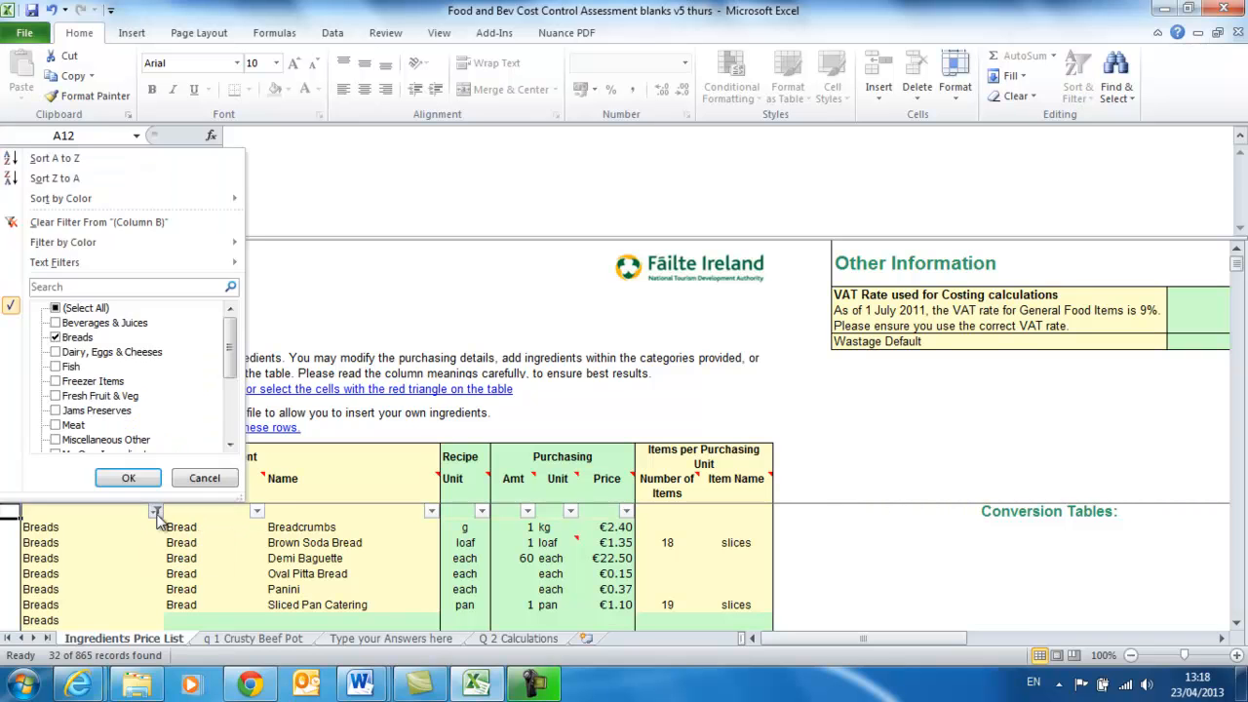
left_click(56, 308)
left_click(137, 478)
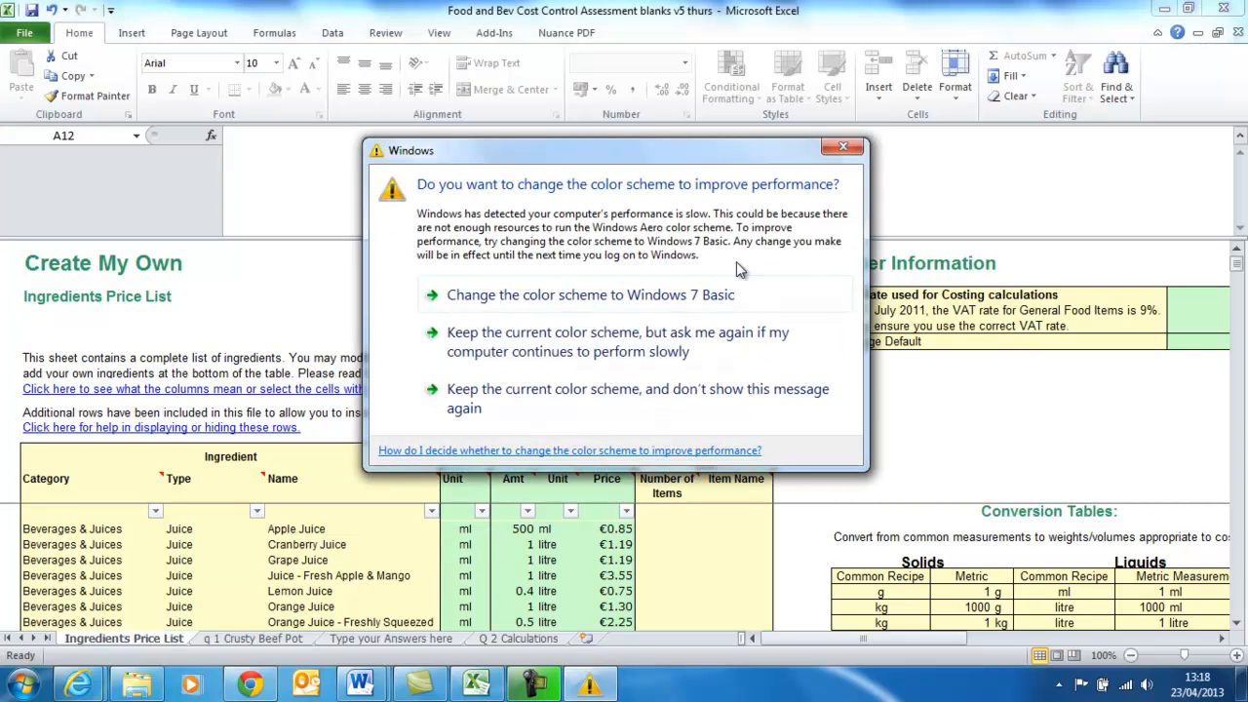
left_click(844, 147)
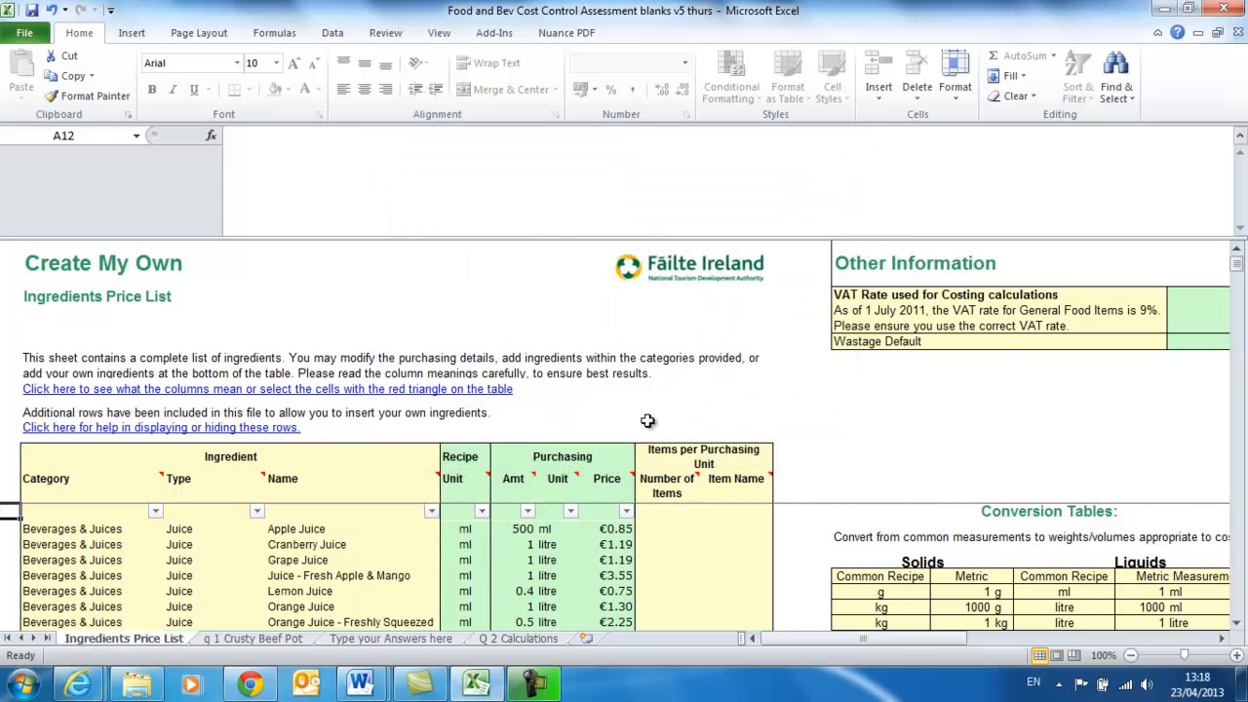
Filter the ingredient names with the search text "chick" and look over the matching chicken items.
left_click(430, 511)
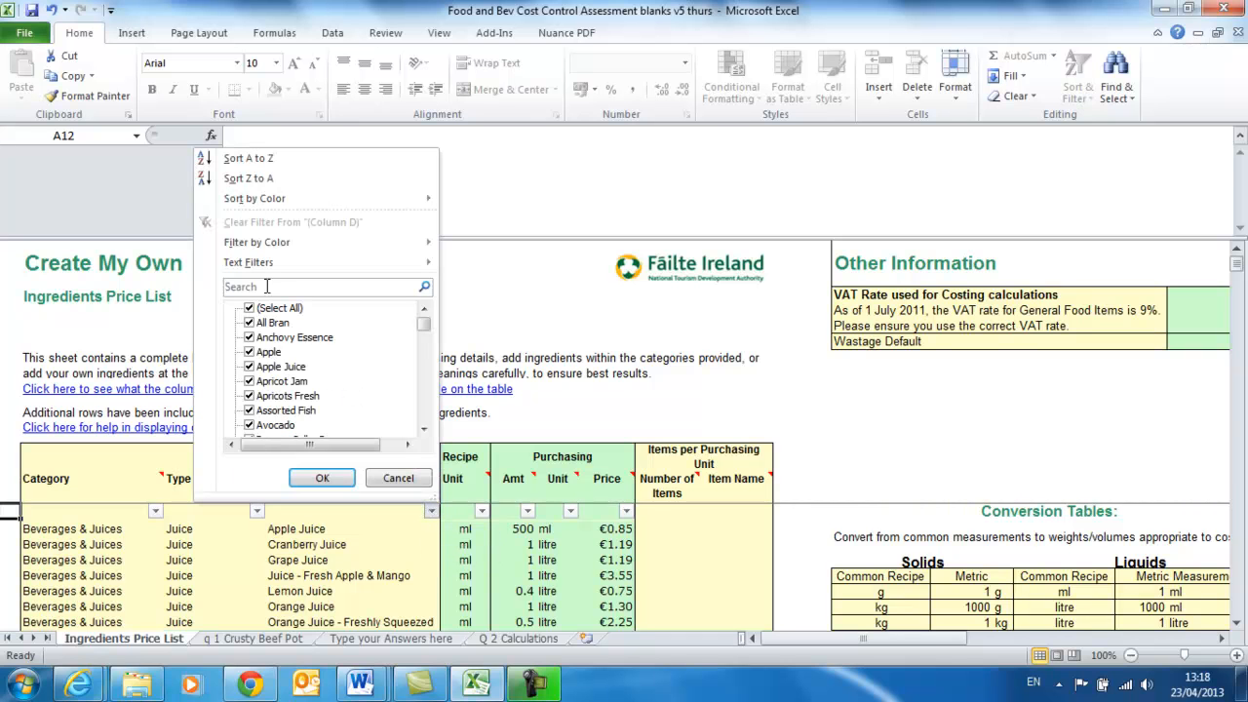
type("chick")
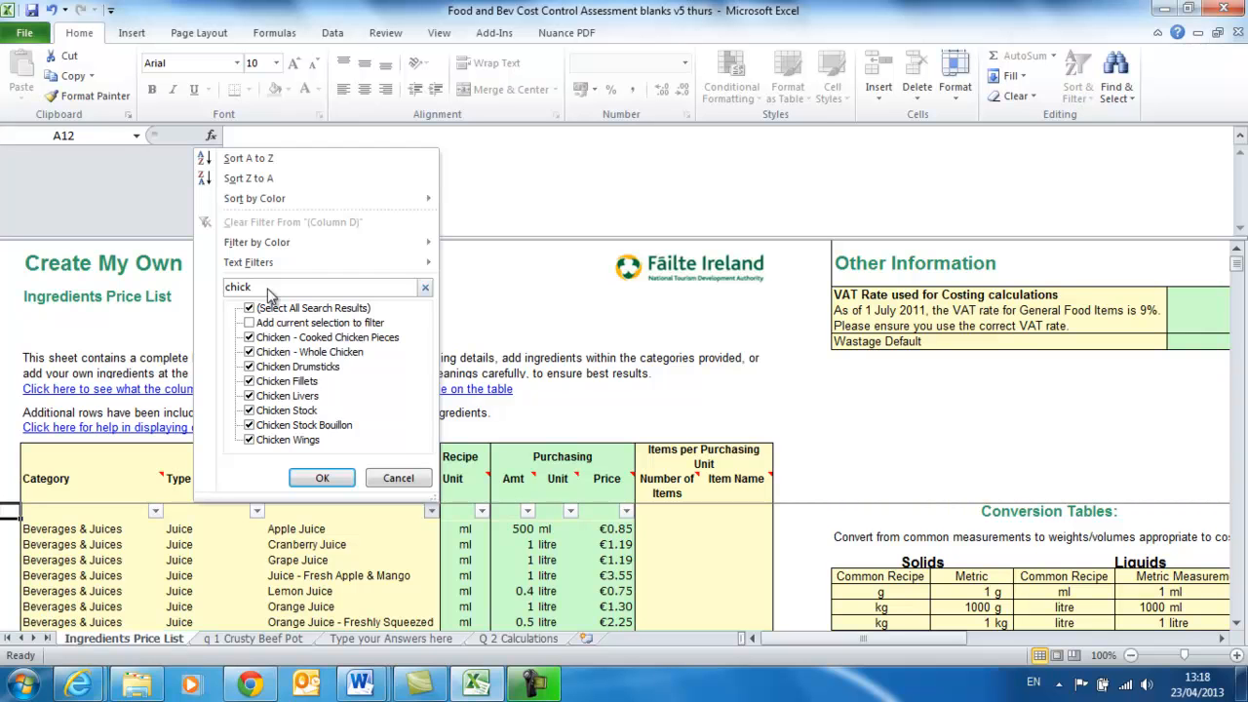
left_click(321, 478)
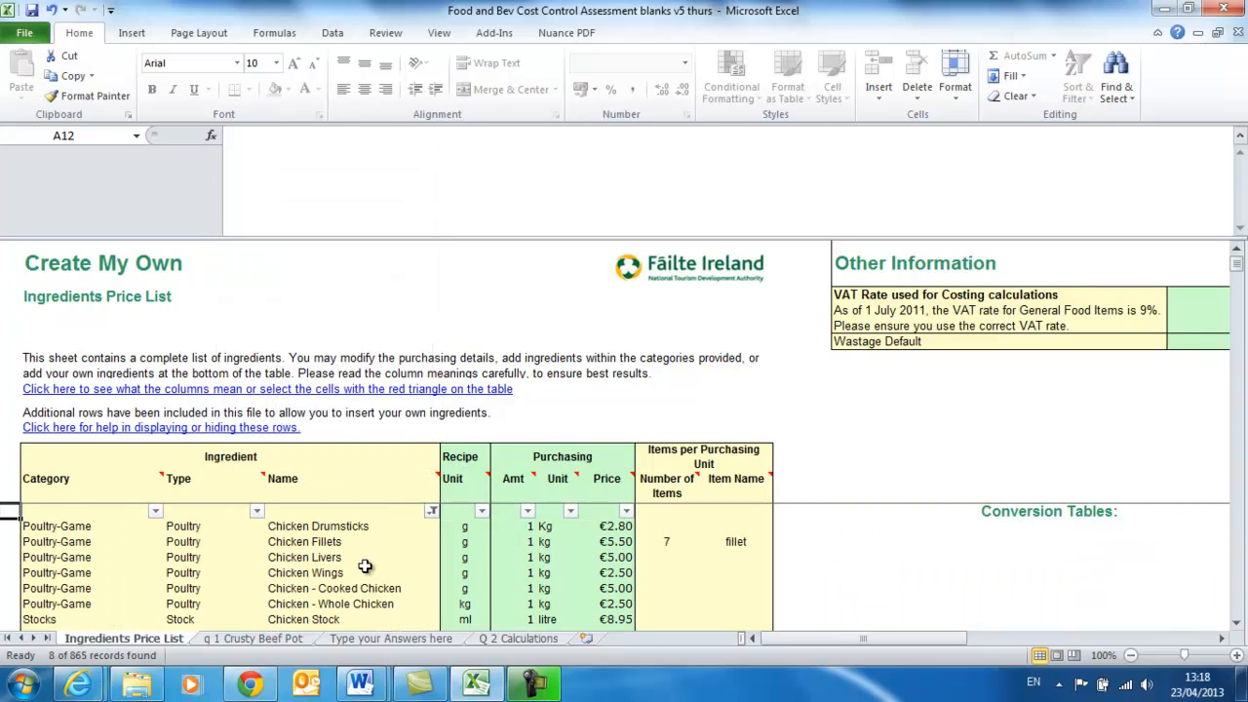
scroll(364, 566, "down", 1)
scroll(365, 566, "up", 1)
scroll(338, 580, "down", 1)
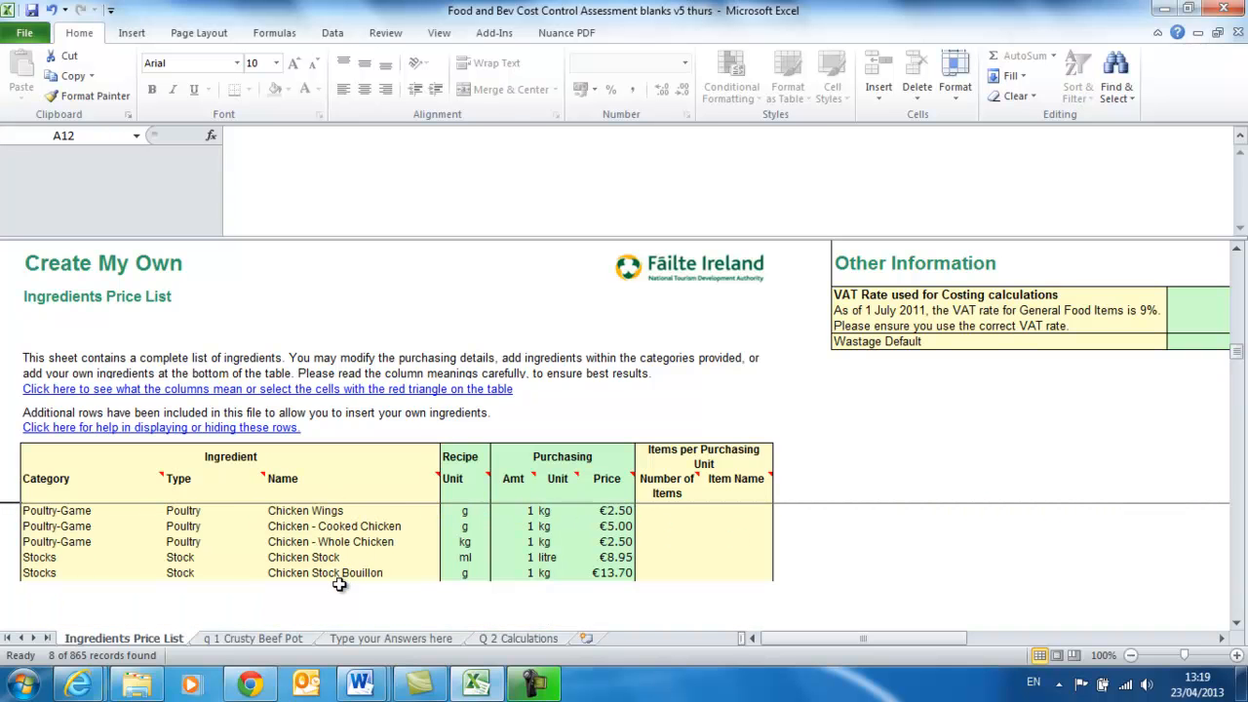
scroll(339, 582, "up", 1)
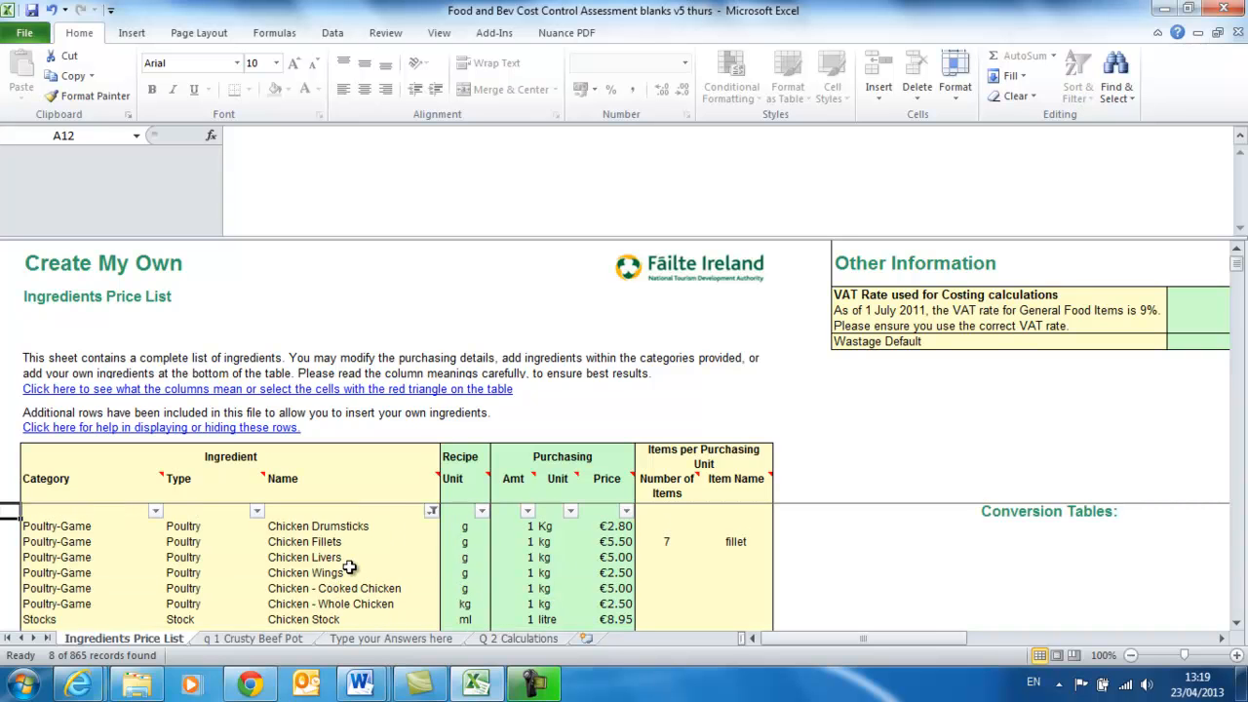
Set the purchasing amount of Chicken Fillets to 2 kg and its price to €10.20.
left_click(386, 542)
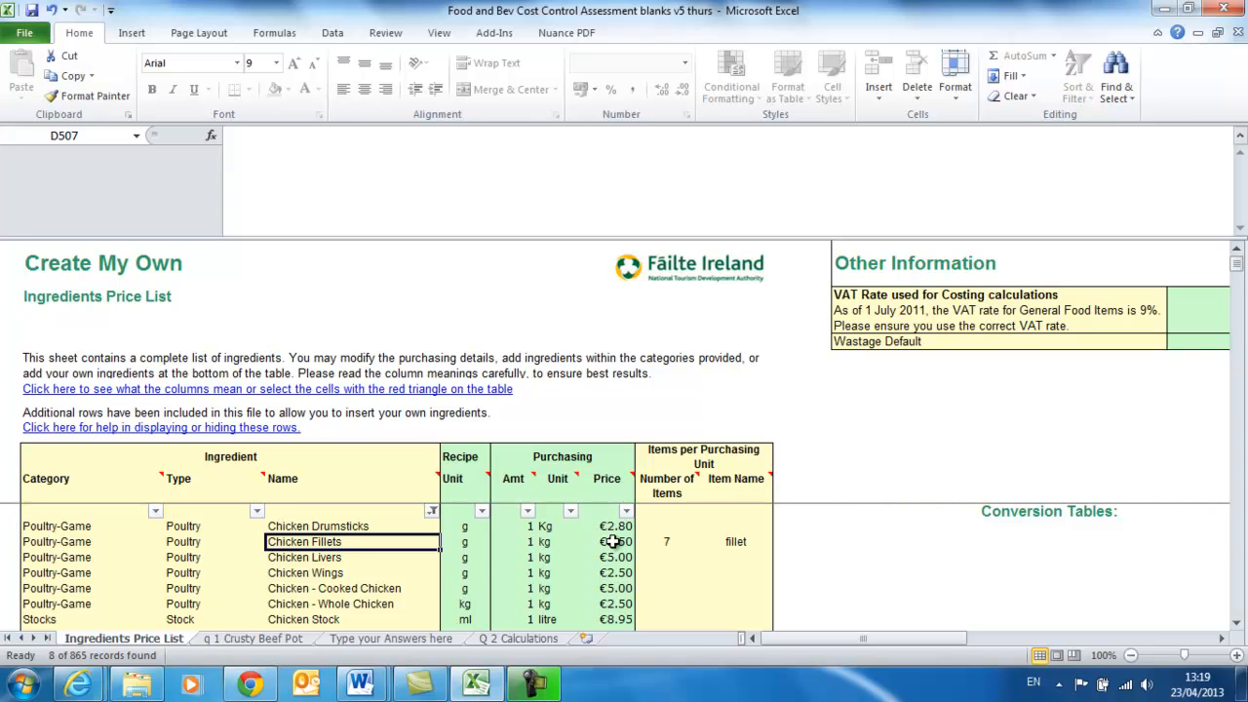
left_click(508, 544)
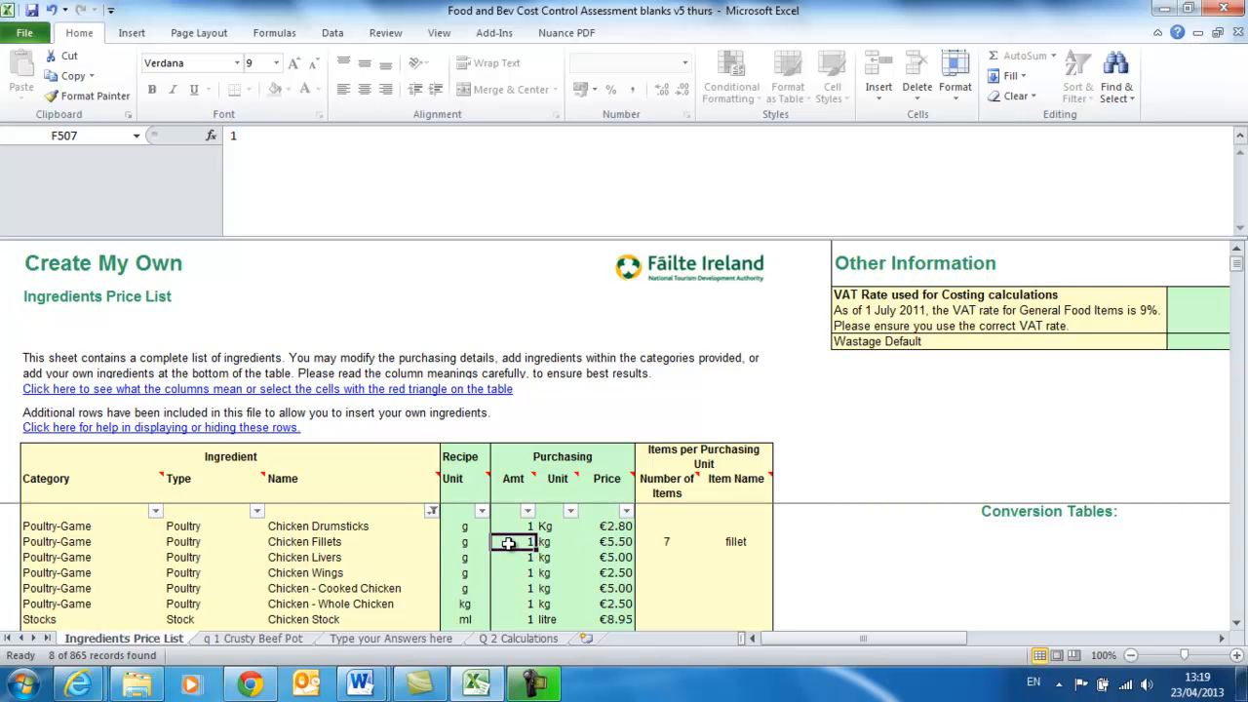
type("2")
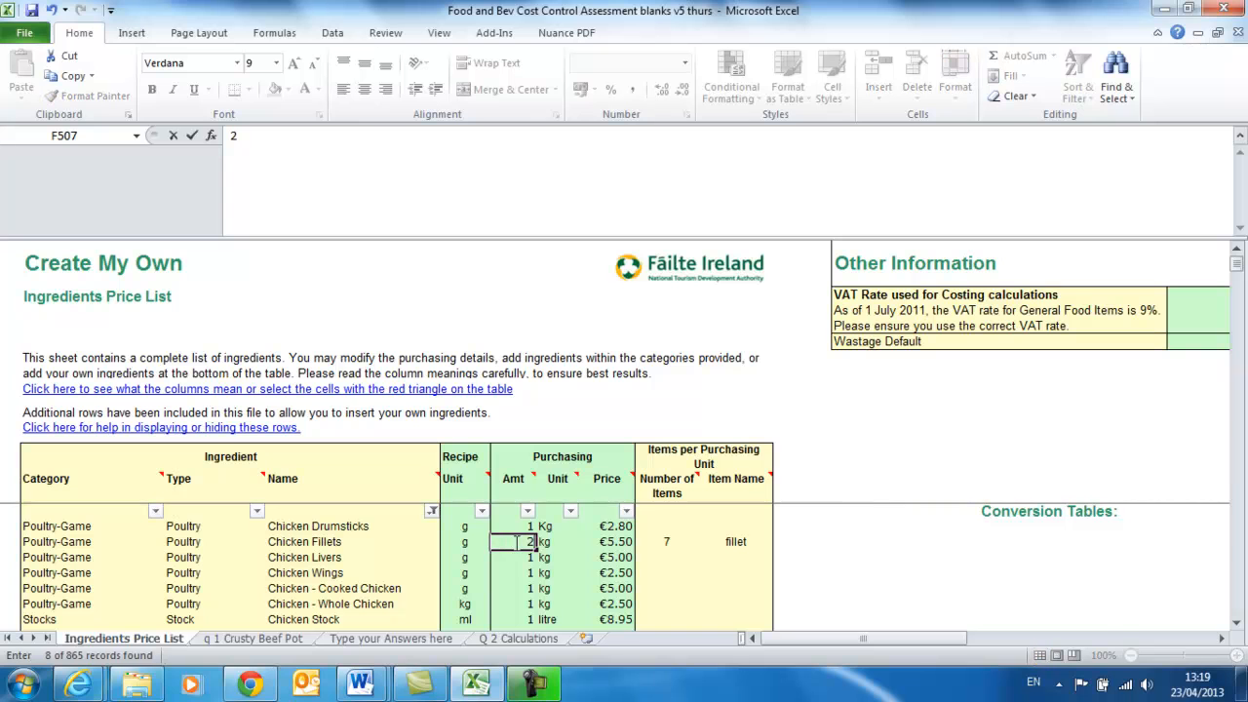
key("Tab")
key("Tab")
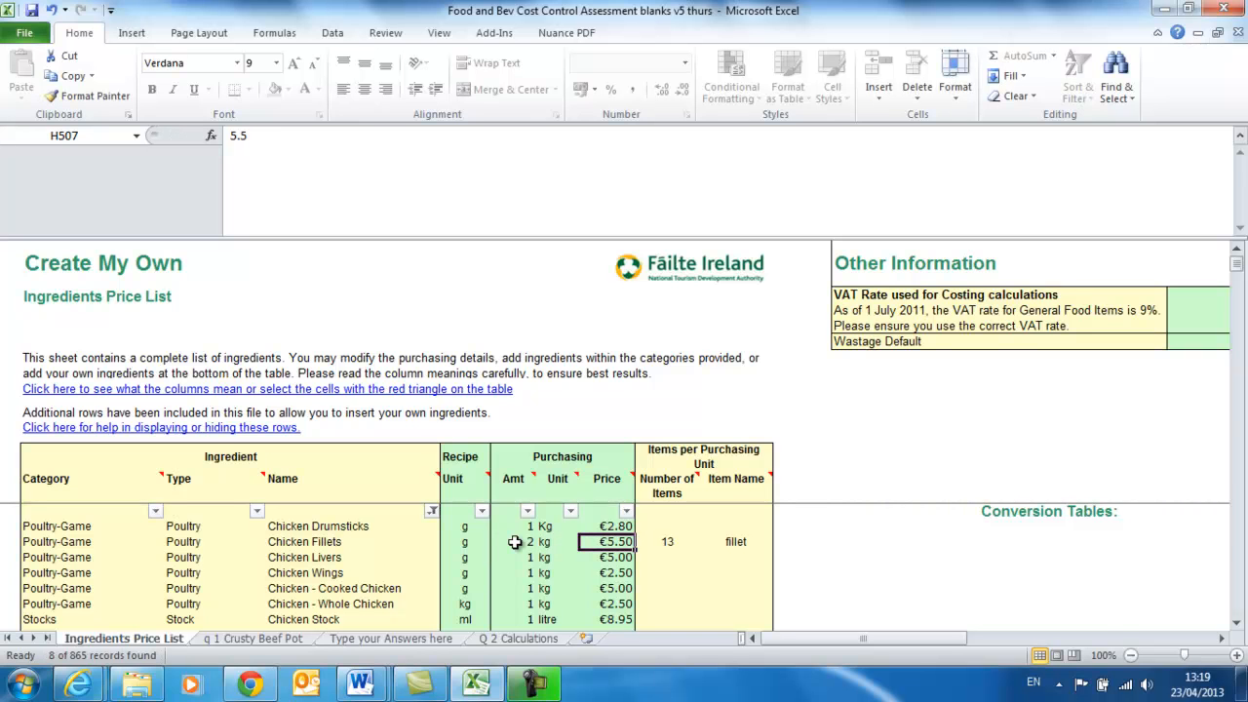
type("10")
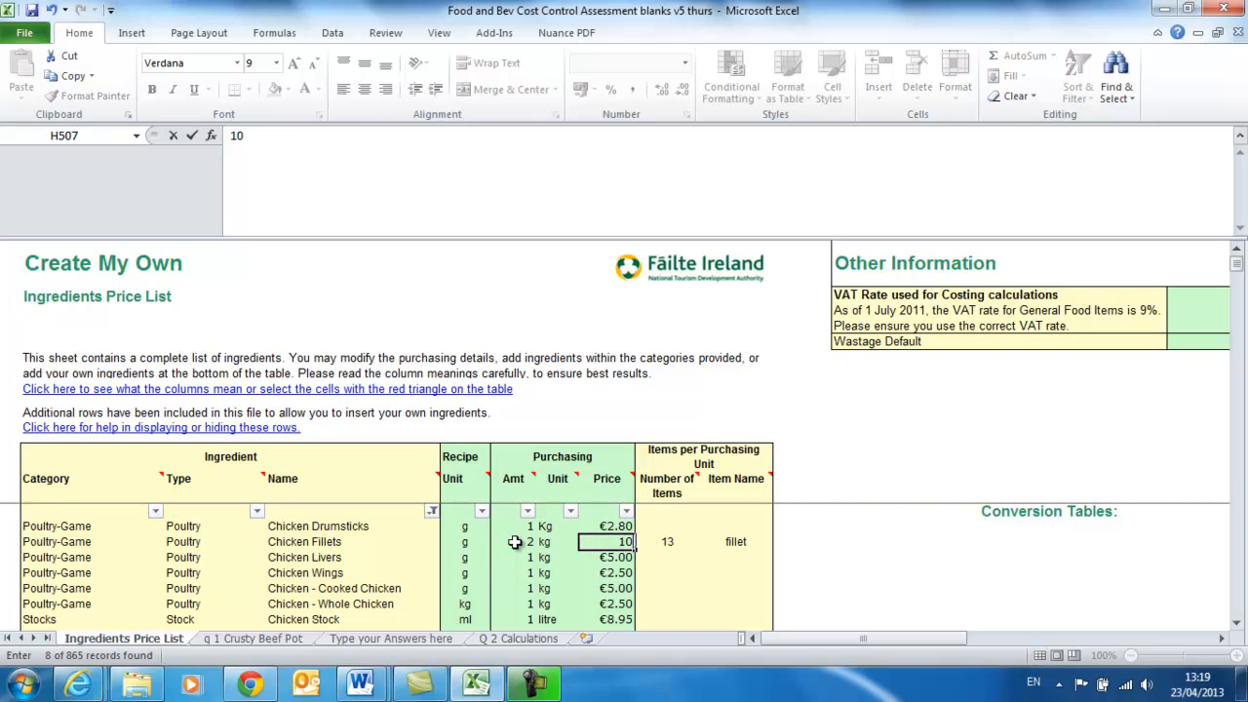
type(".20")
key("Return")
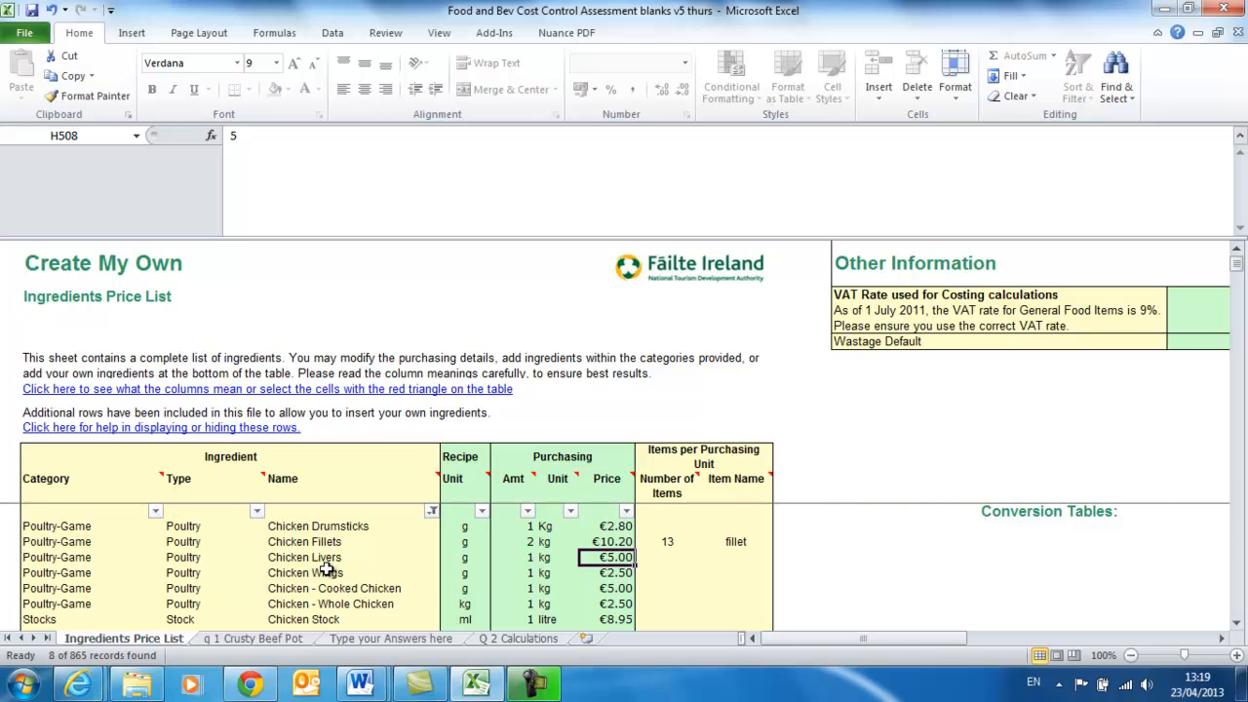
Reset the Name filter so that all ingredients are included.
left_click(431, 511)
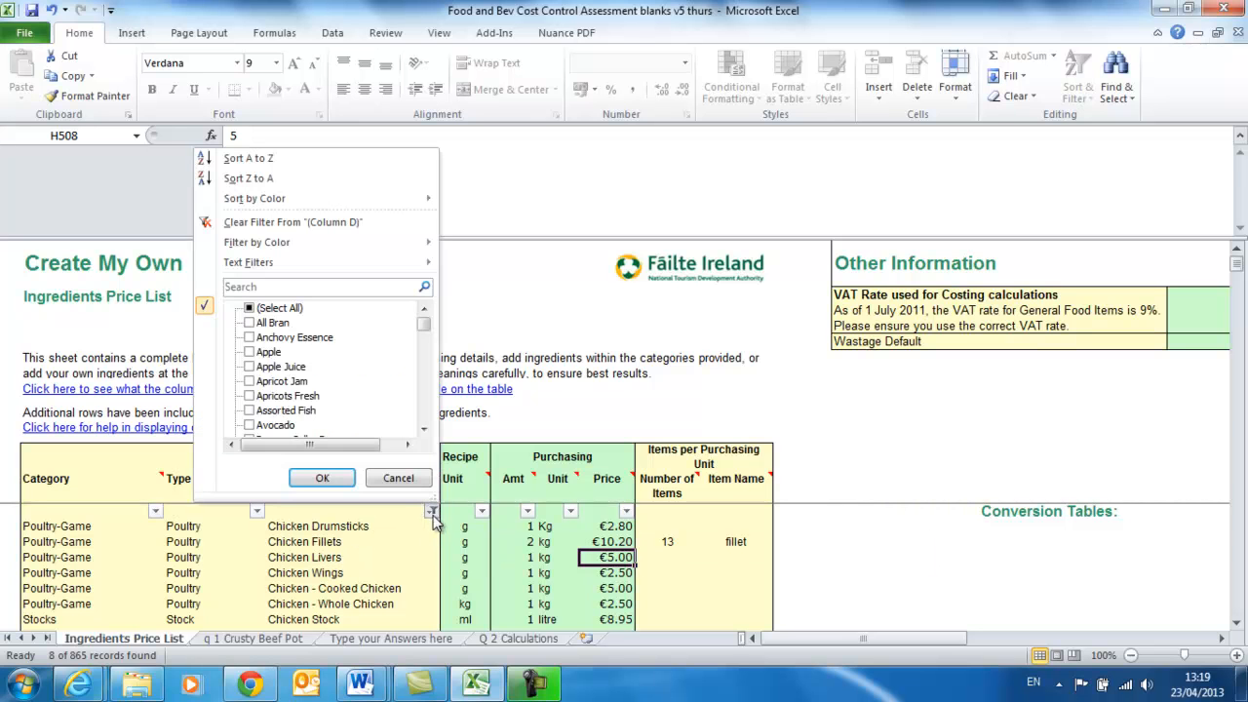
left_click(277, 308)
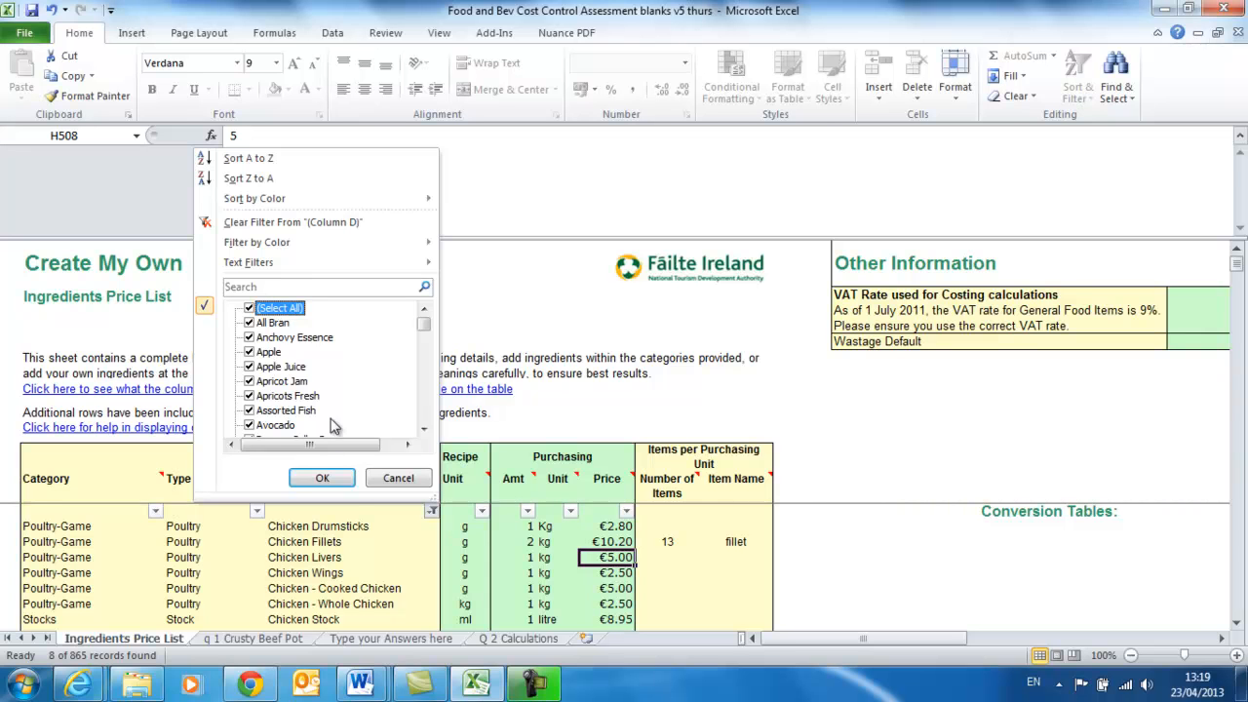
left_click(322, 477)
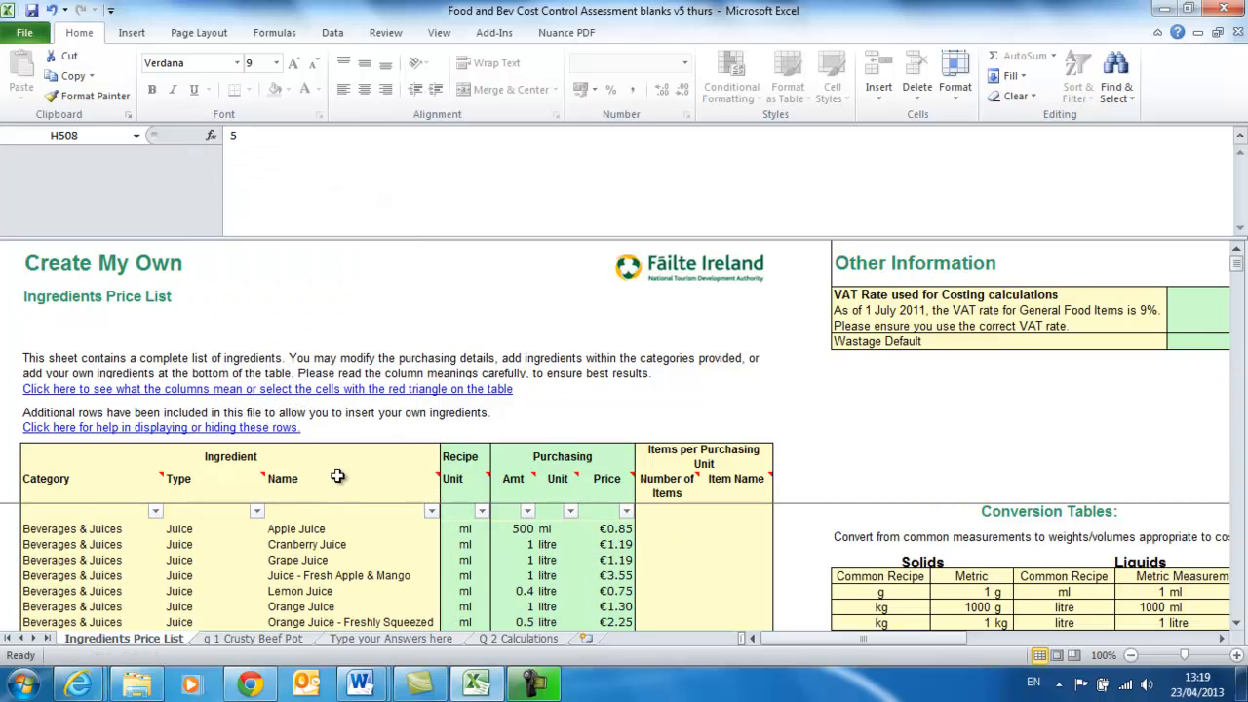
Filter the ingredients list by category to show only Poultry-Game.
left_click(156, 510)
left_click(54, 308)
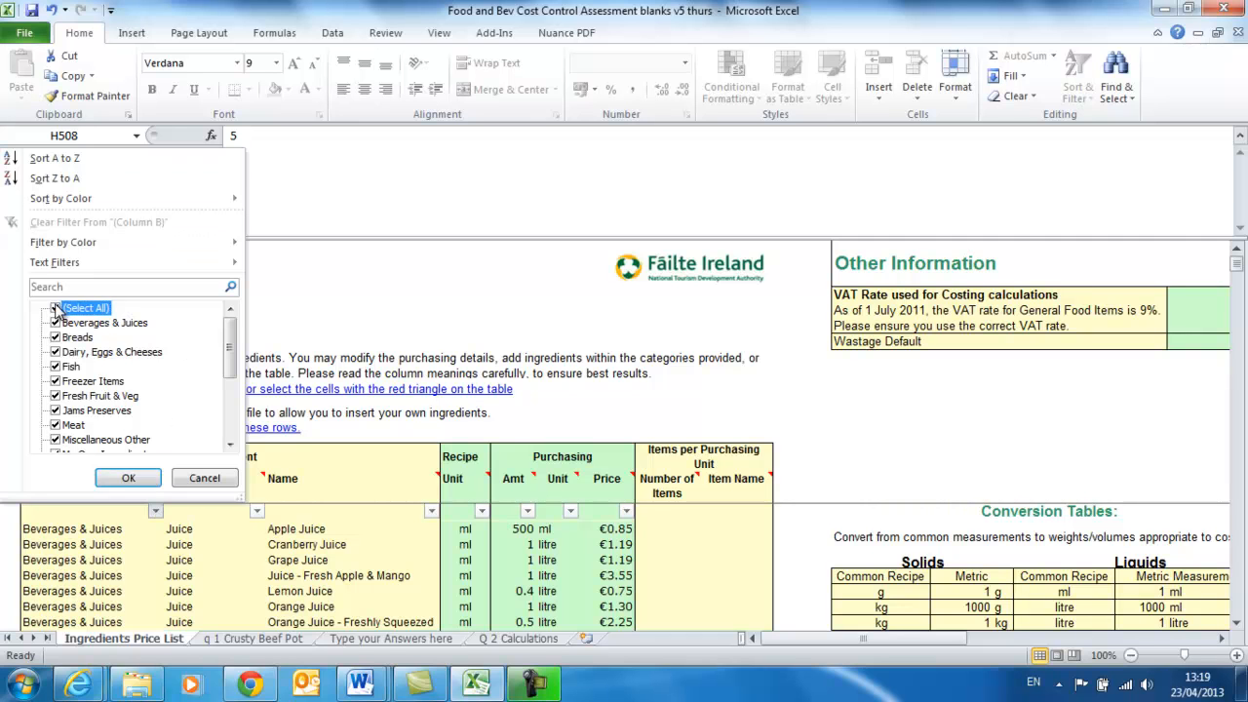
left_click(230, 444)
left_click(230, 445)
left_click(230, 445)
left_click(230, 445)
left_click(230, 444)
left_click(103, 426)
left_click(128, 478)
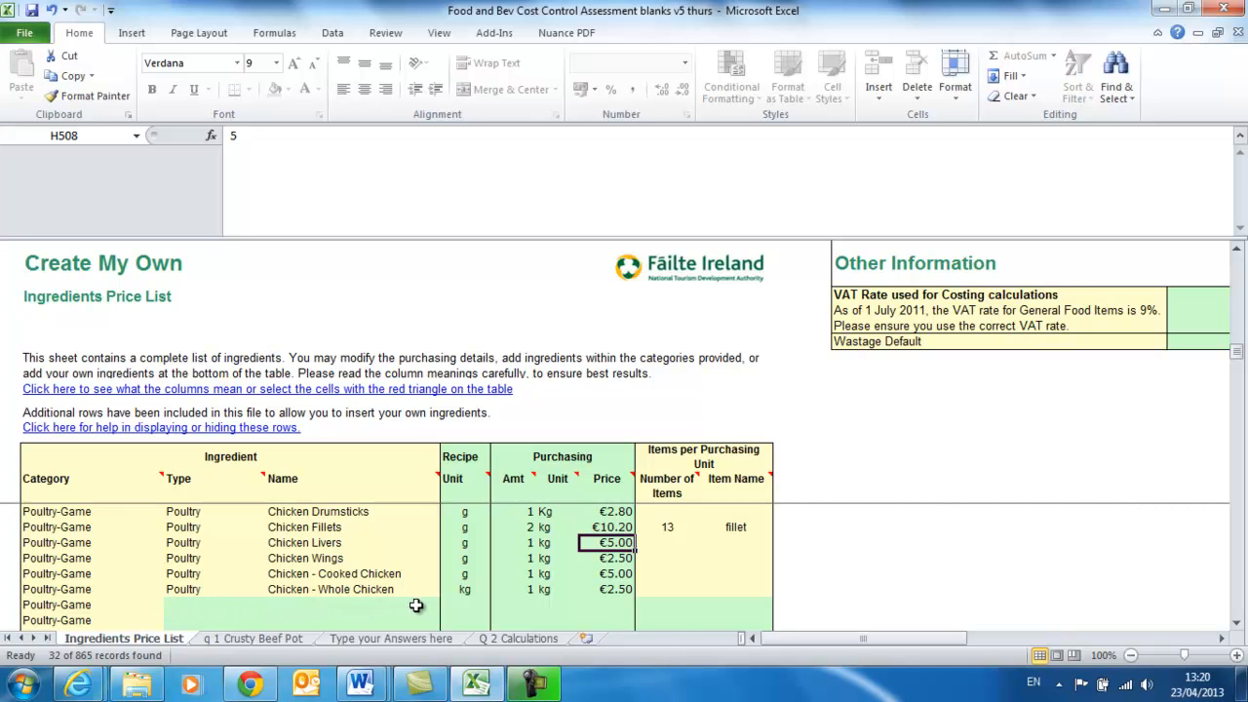
In the first blank Poultry-Game row, set the type to Poultry and enter the name "Chicken- Organic Fillets".
left_click(207, 606)
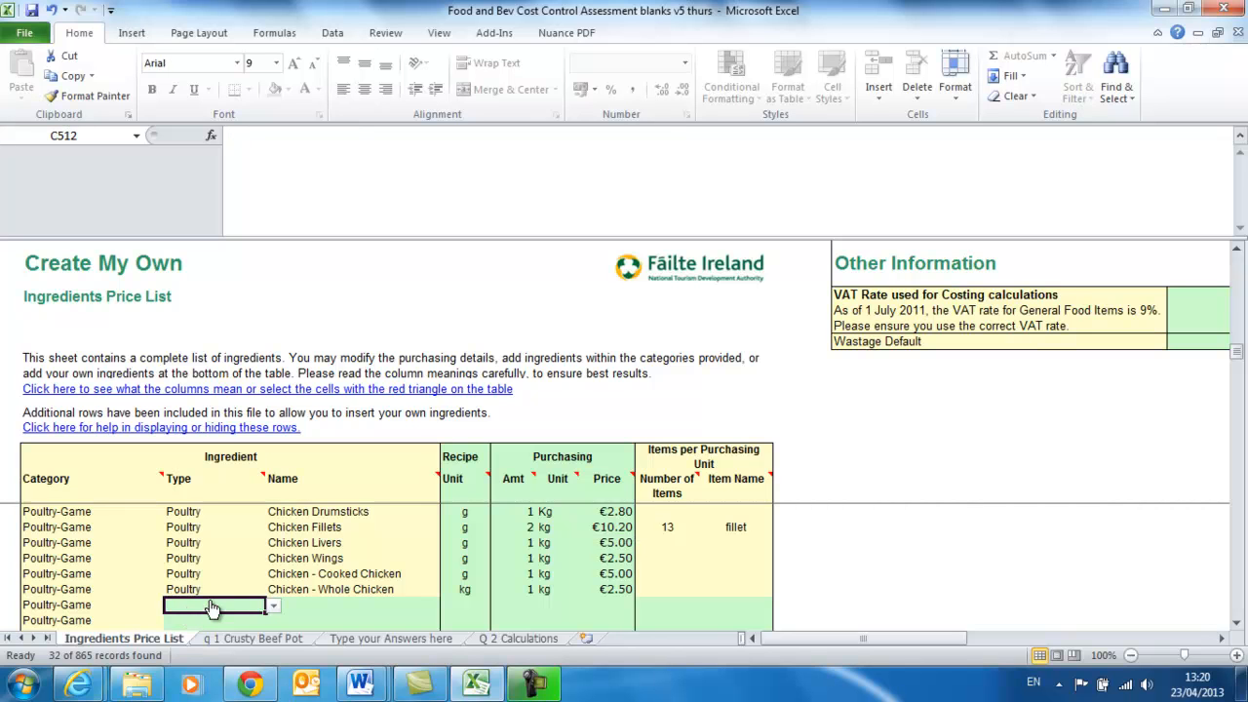
type("P")
key("Escape")
left_click(274, 606)
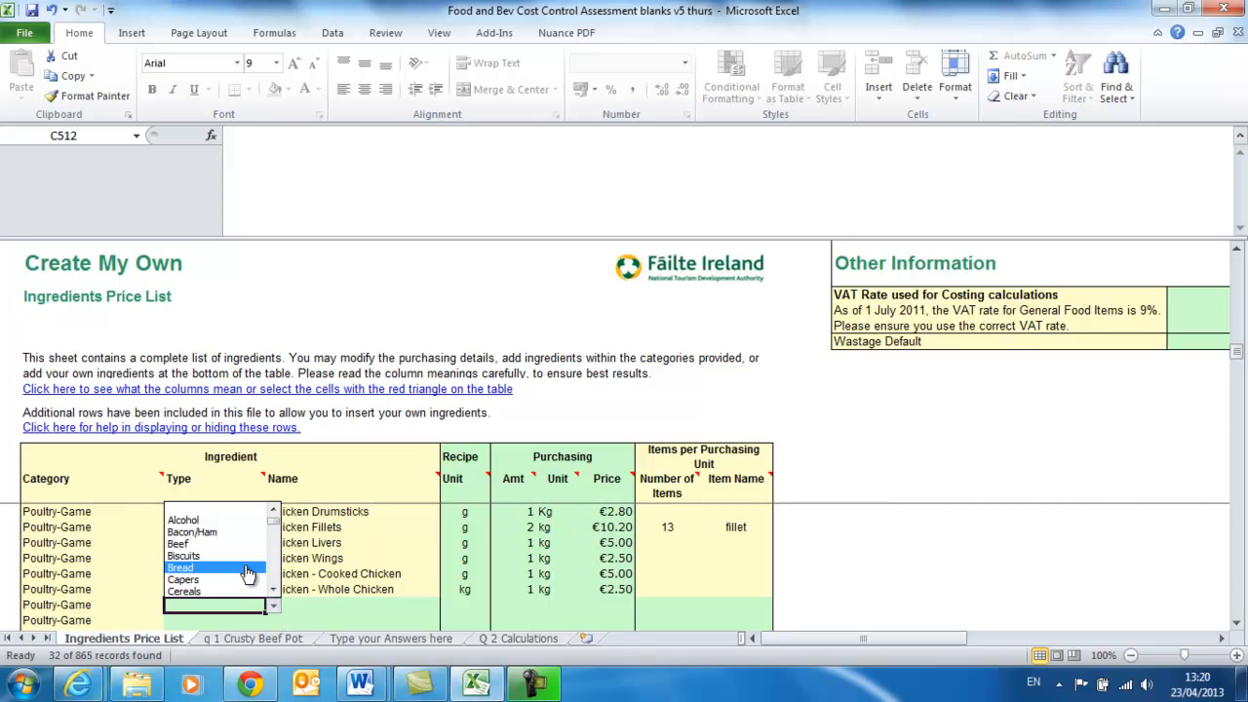
scroll(279, 583, "down", 8)
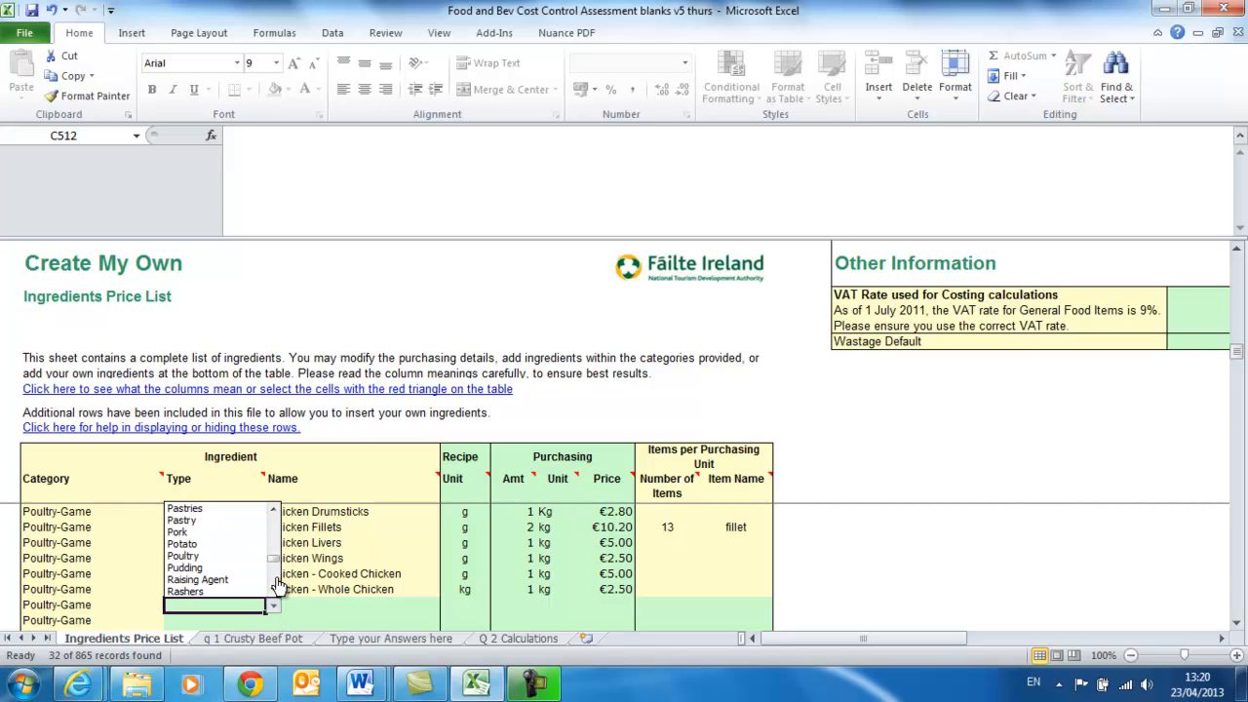
left_click(225, 560)
left_click(301, 604)
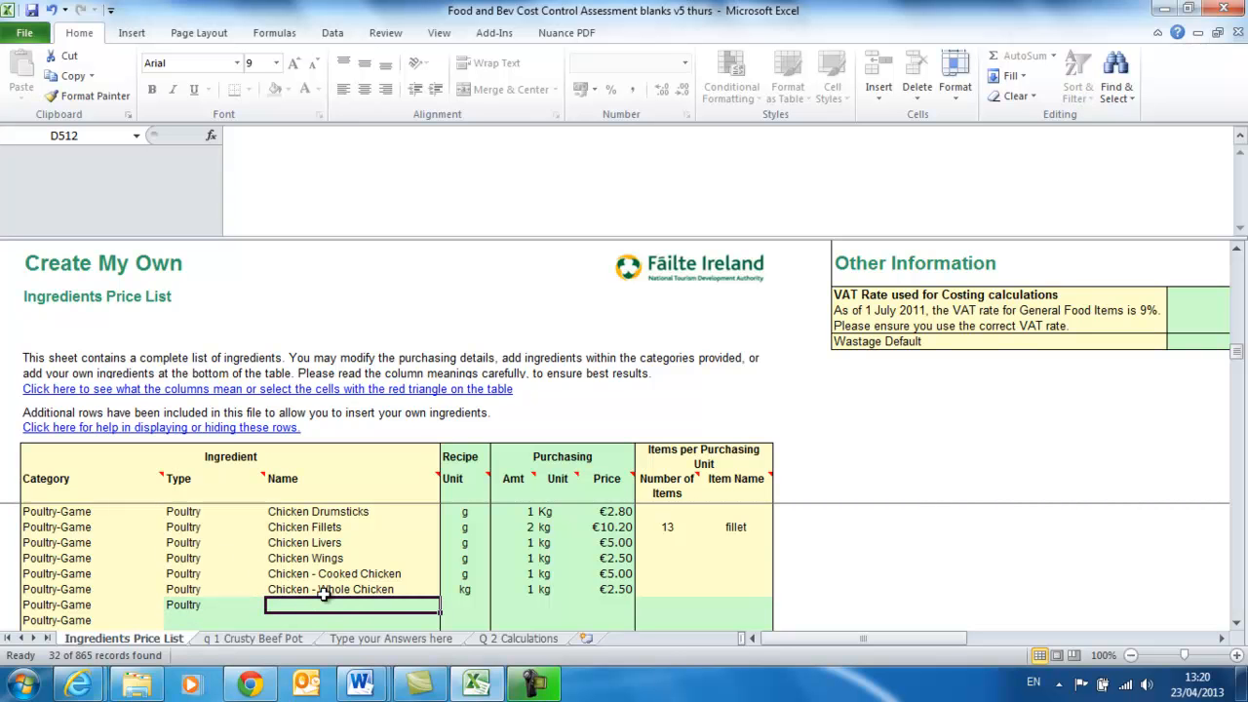
type("Chicken- Organic Fillets")
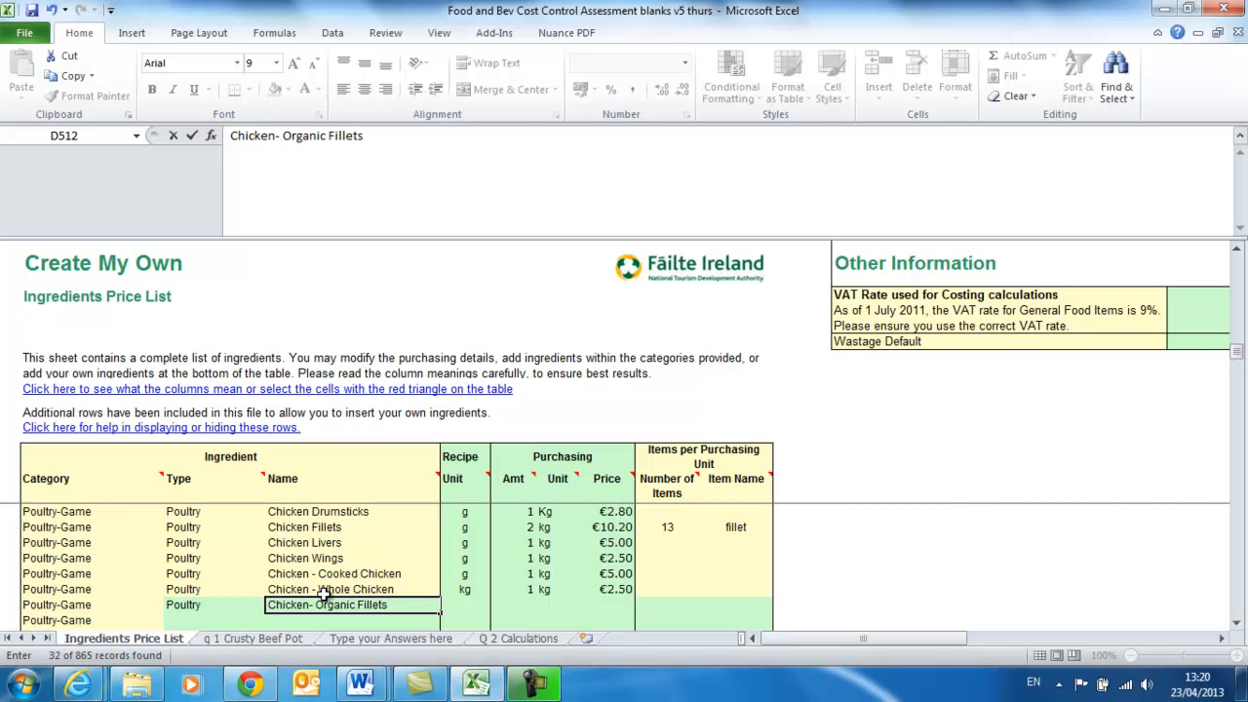
Set the recipe unit of Chicken- Organic Fillets to g.
left_click(465, 611)
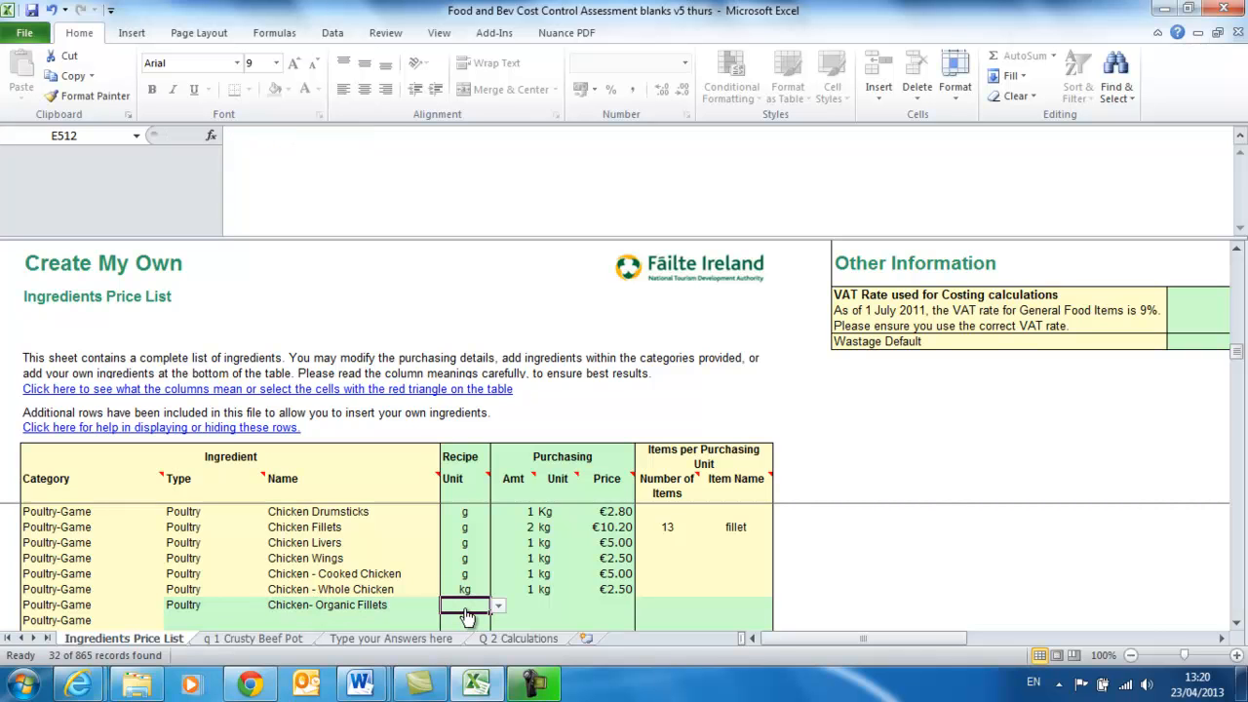
left_click(497, 605)
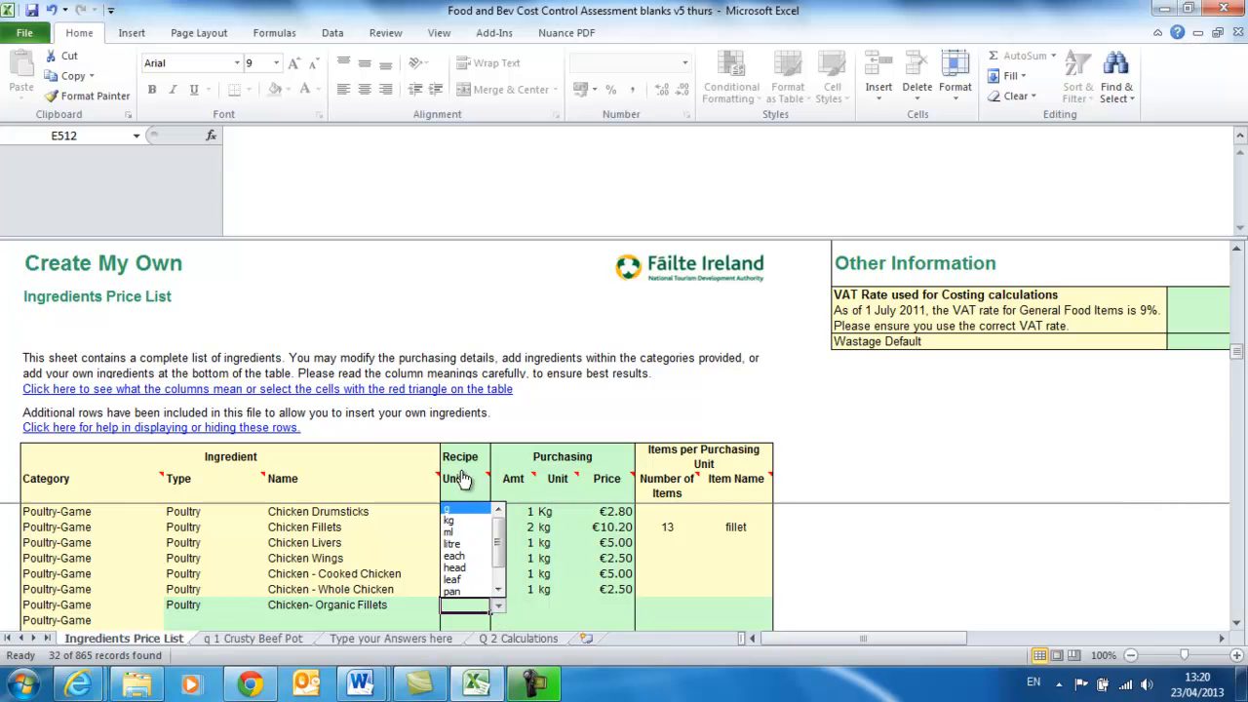
left_click(450, 510)
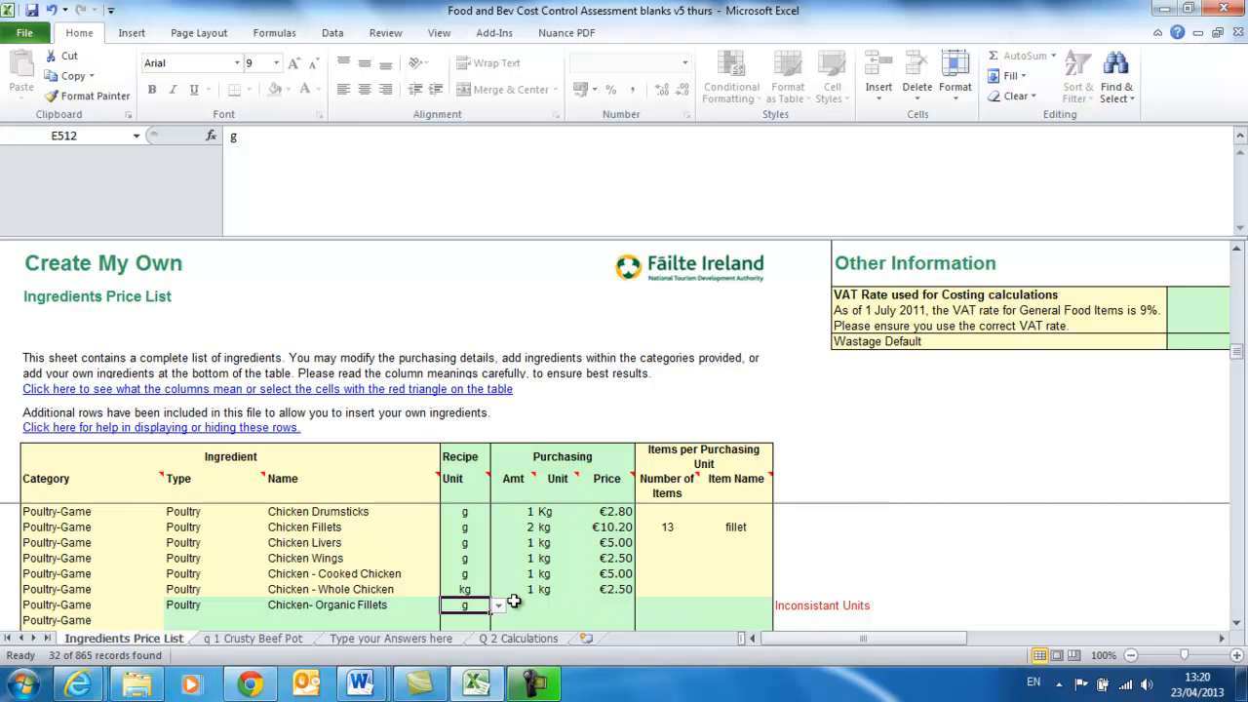
Set the purchasing amount of Chicken- Organic Fillets to 1 kg and its price to €8.90.
left_click(516, 602)
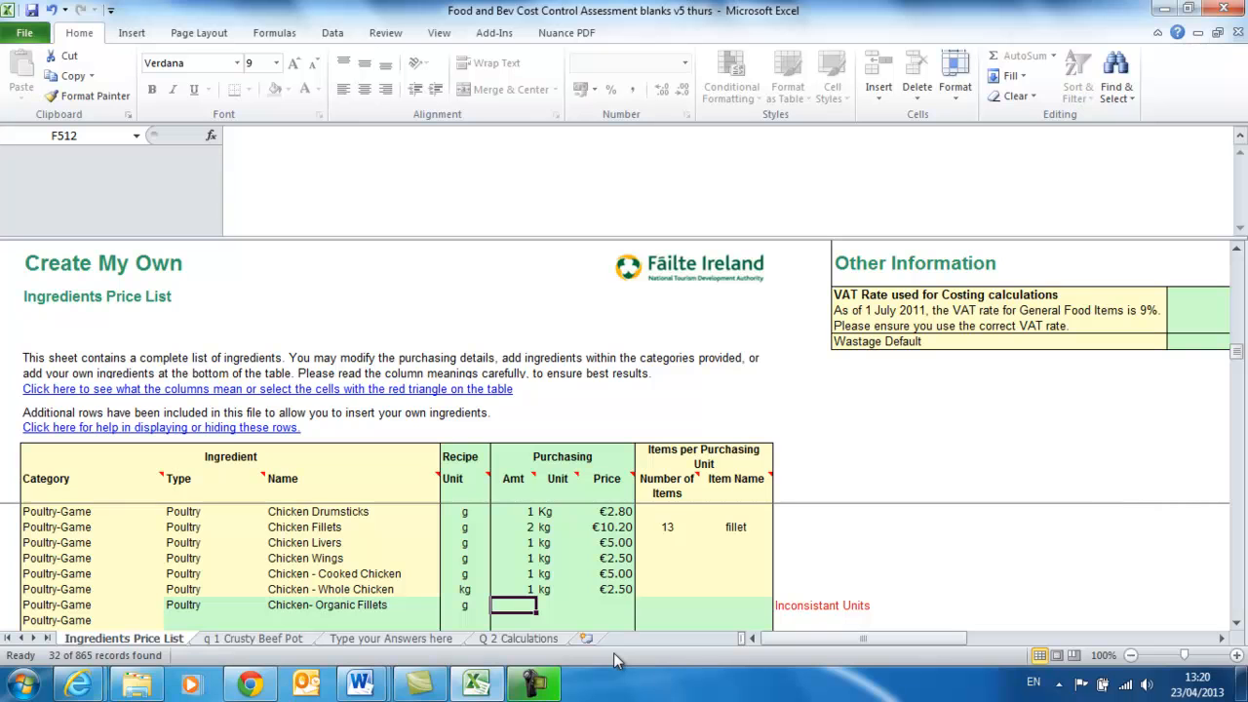
type("1")
key("Return")
left_click(548, 605)
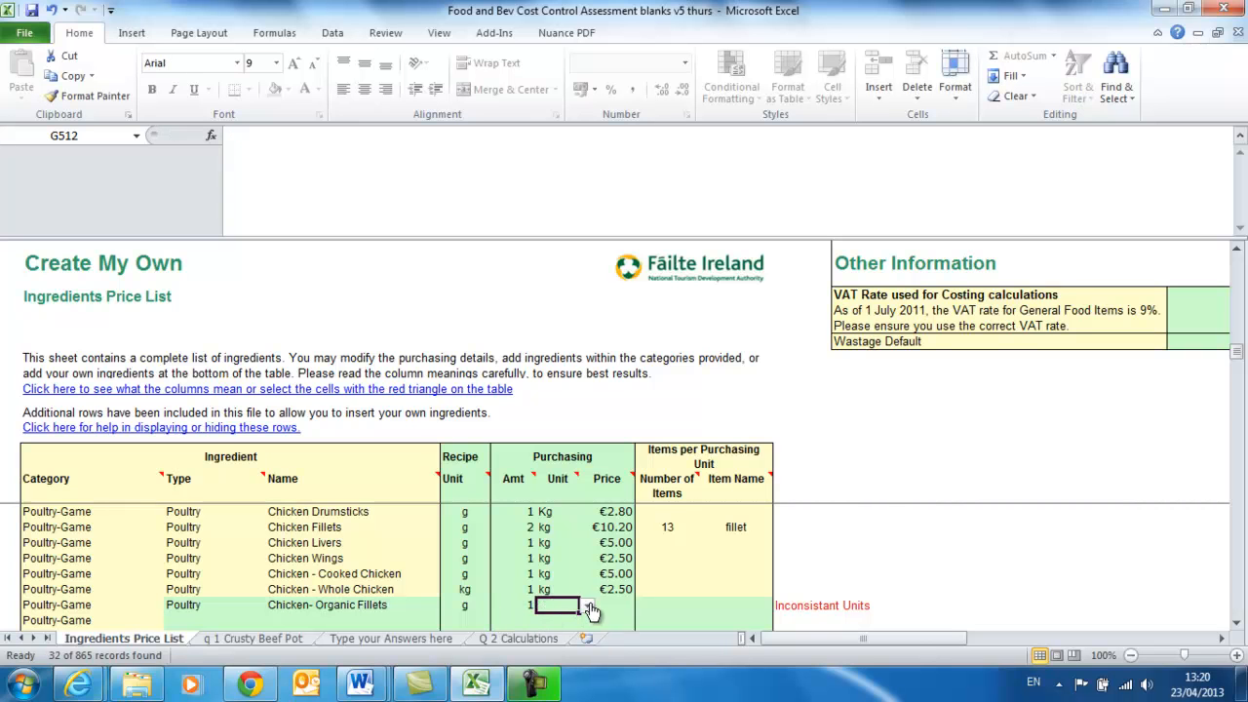
left_click(587, 605)
left_click(577, 522)
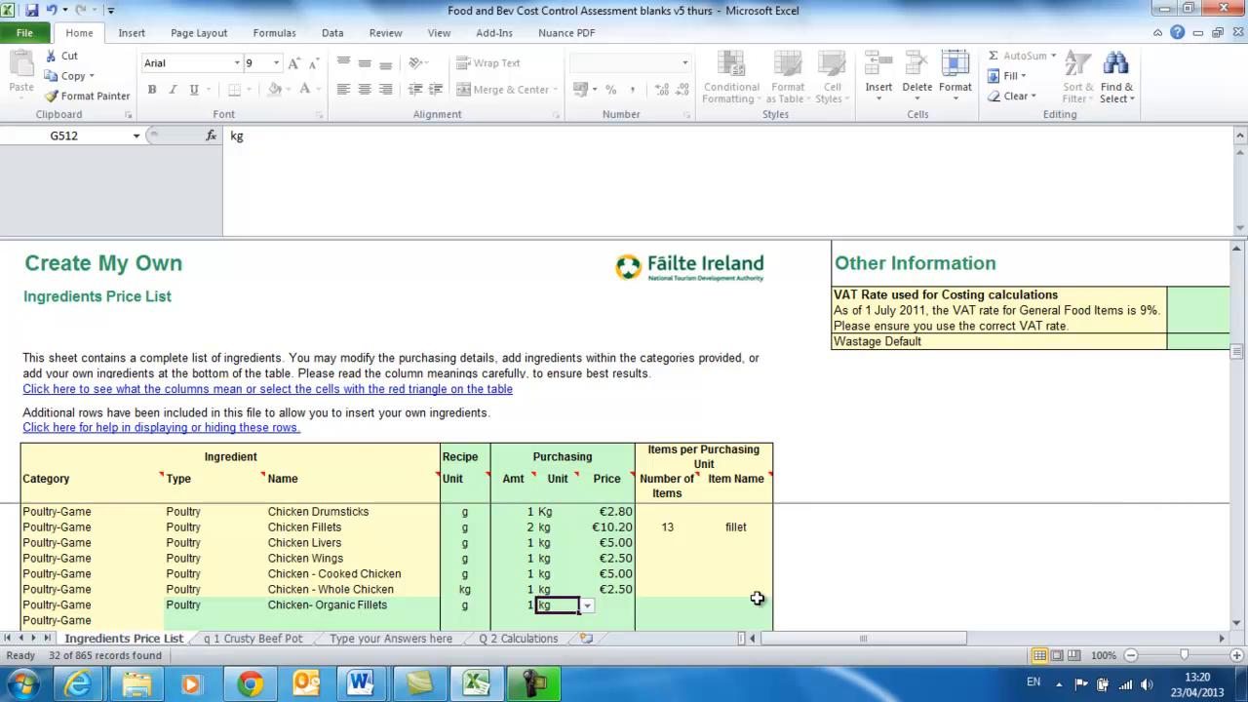
left_click(622, 606)
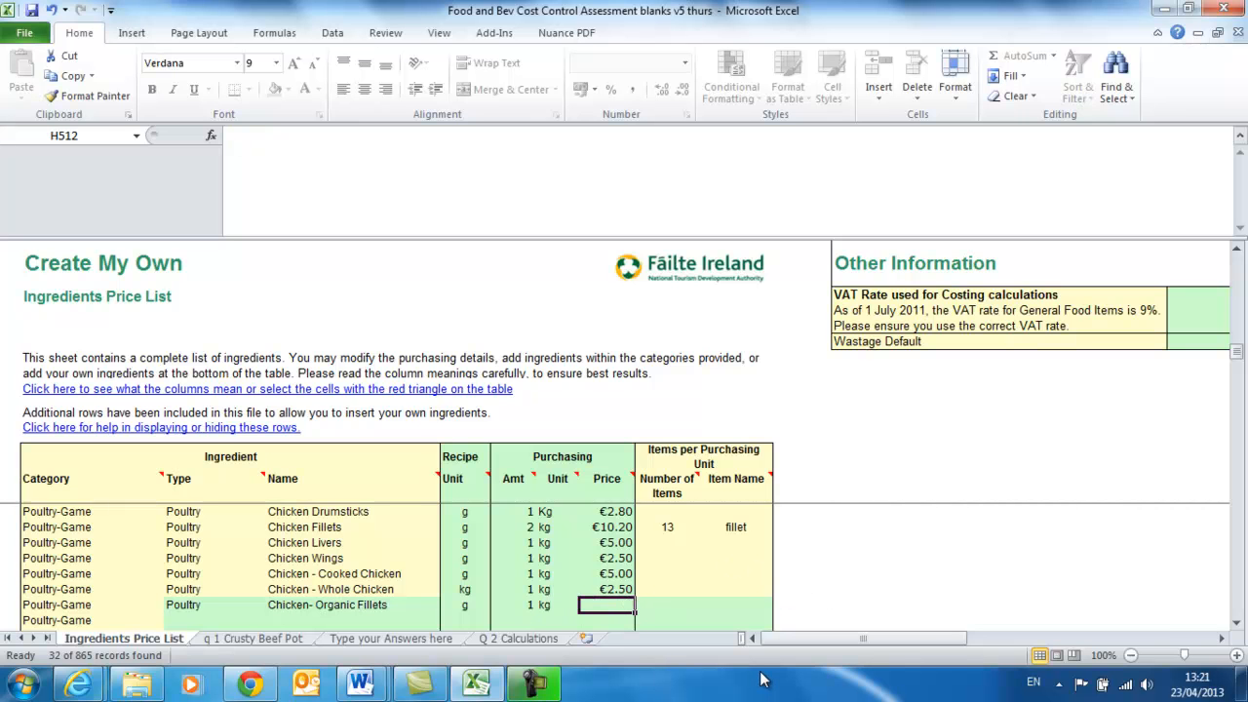
type("8.90")
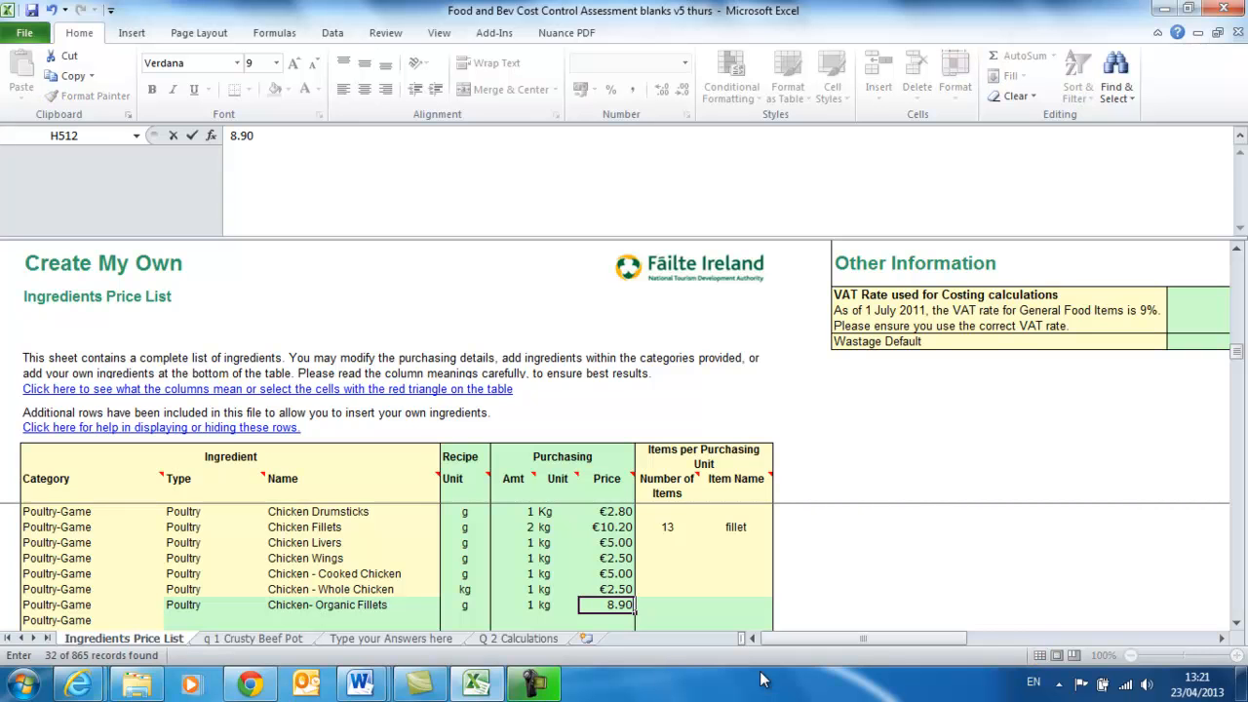
key("Return")
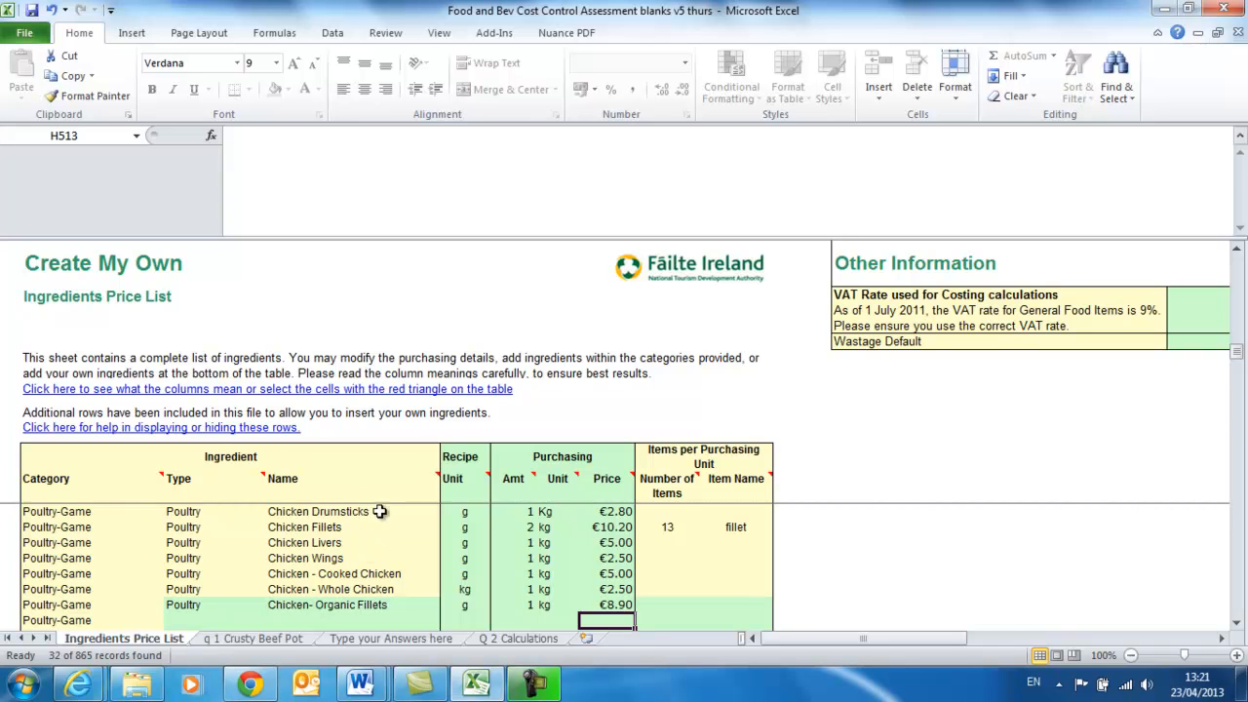
Reset the Category filter so that ingredients from all categories are included.
scroll(302, 588, "up", 1)
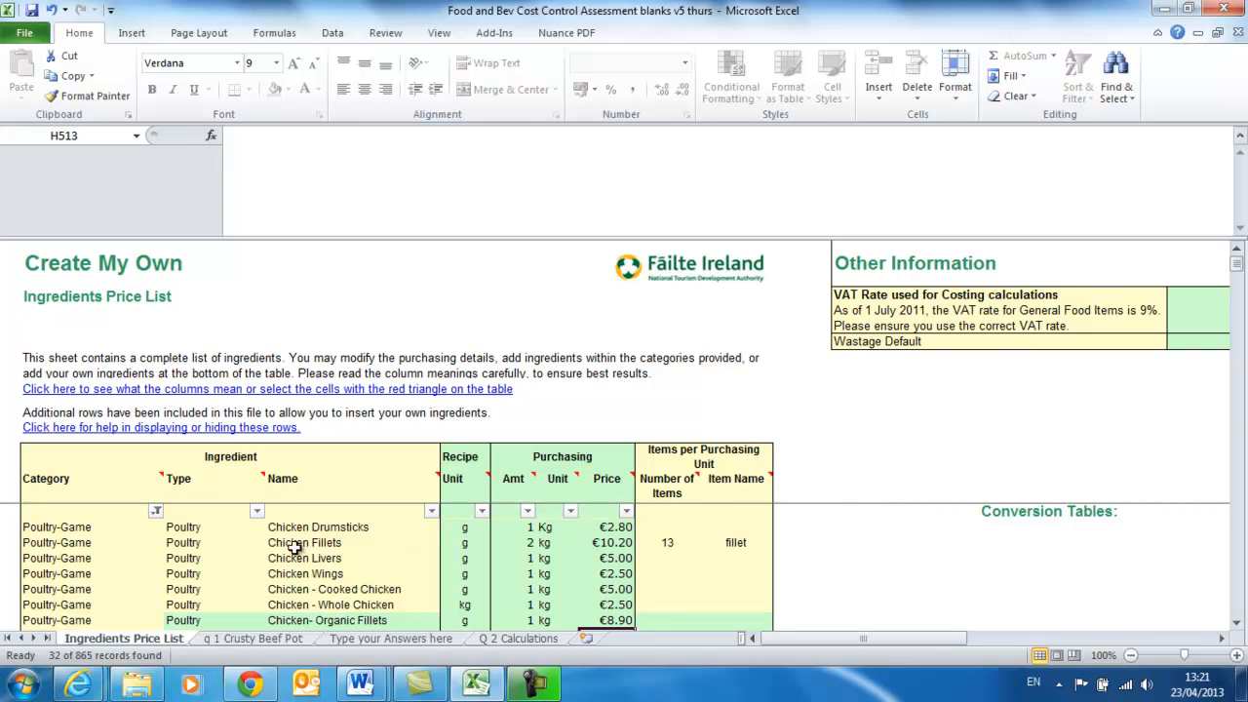
left_click(156, 510)
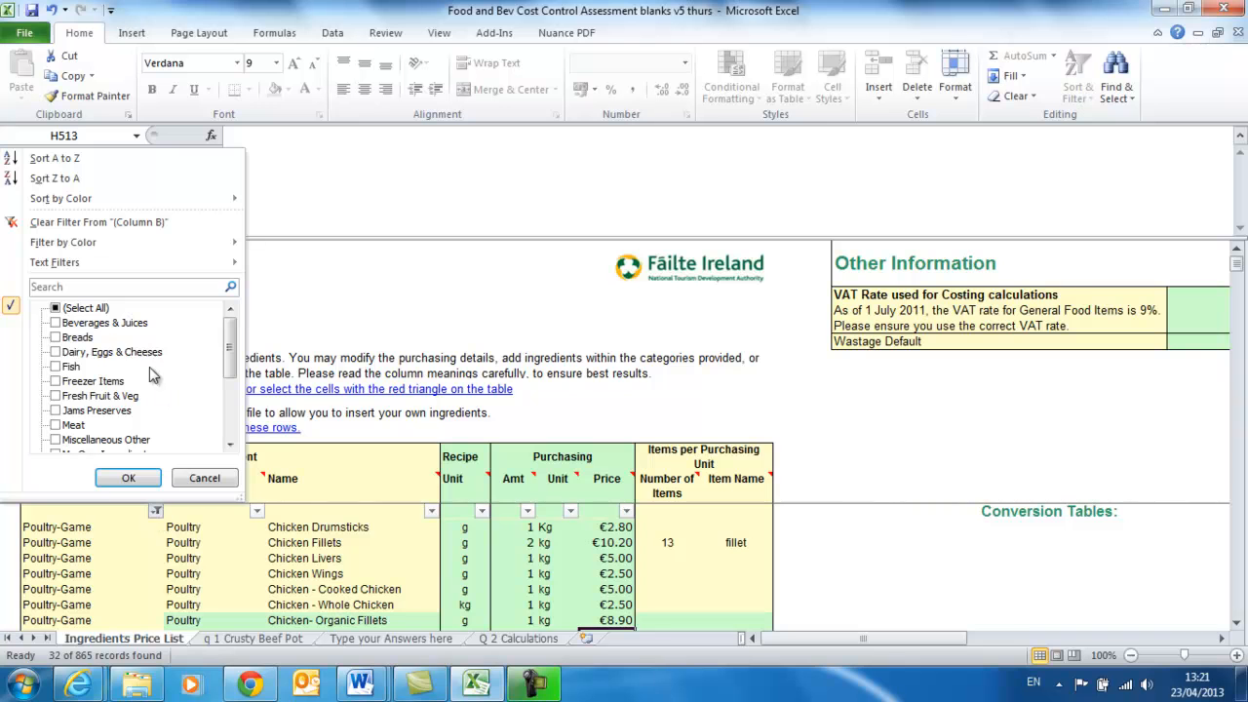
left_click(73, 309)
left_click(125, 478)
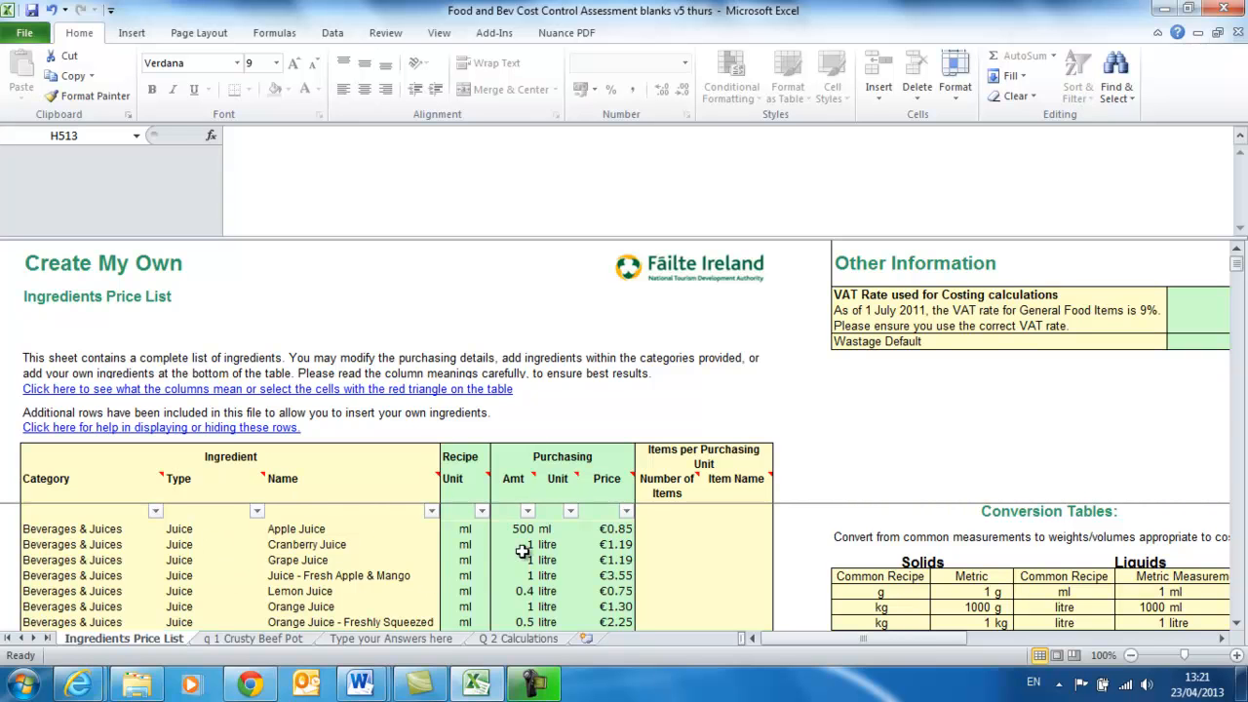
On the q 1 Crusty Beef Pot sheet, name the dish "Chick Stew" and set the portion yield to 8.
left_click(276, 639)
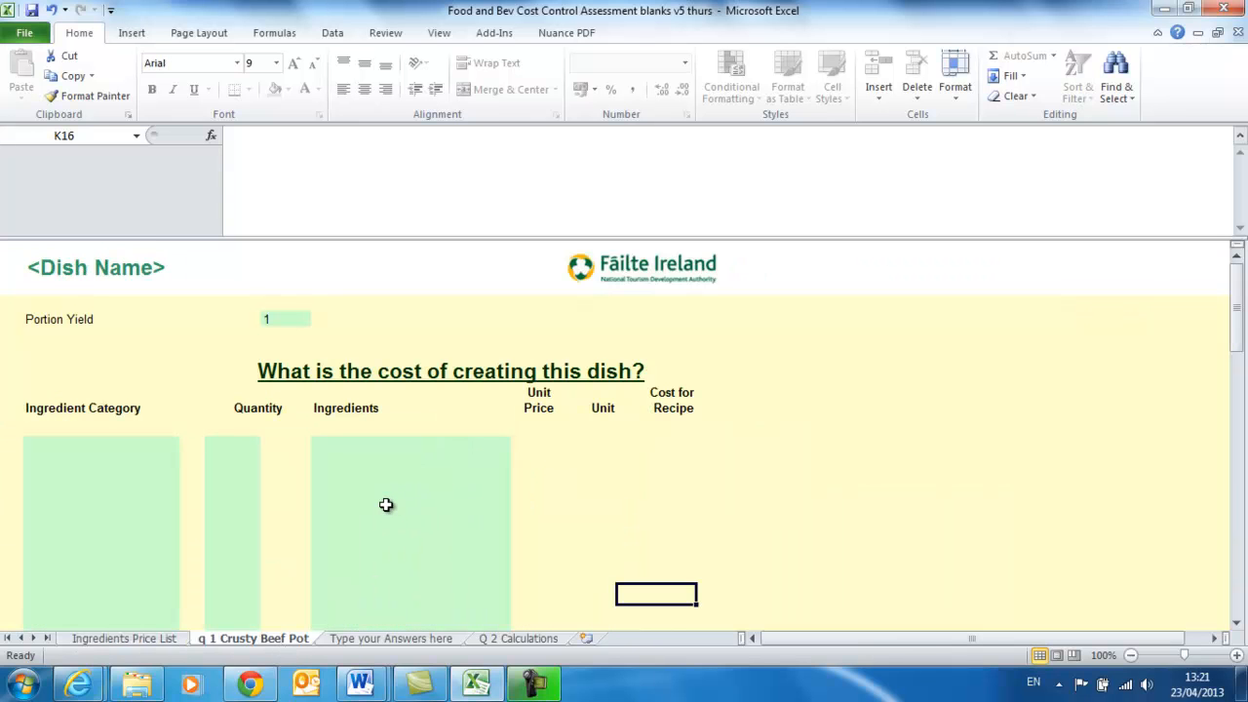
left_click(279, 319)
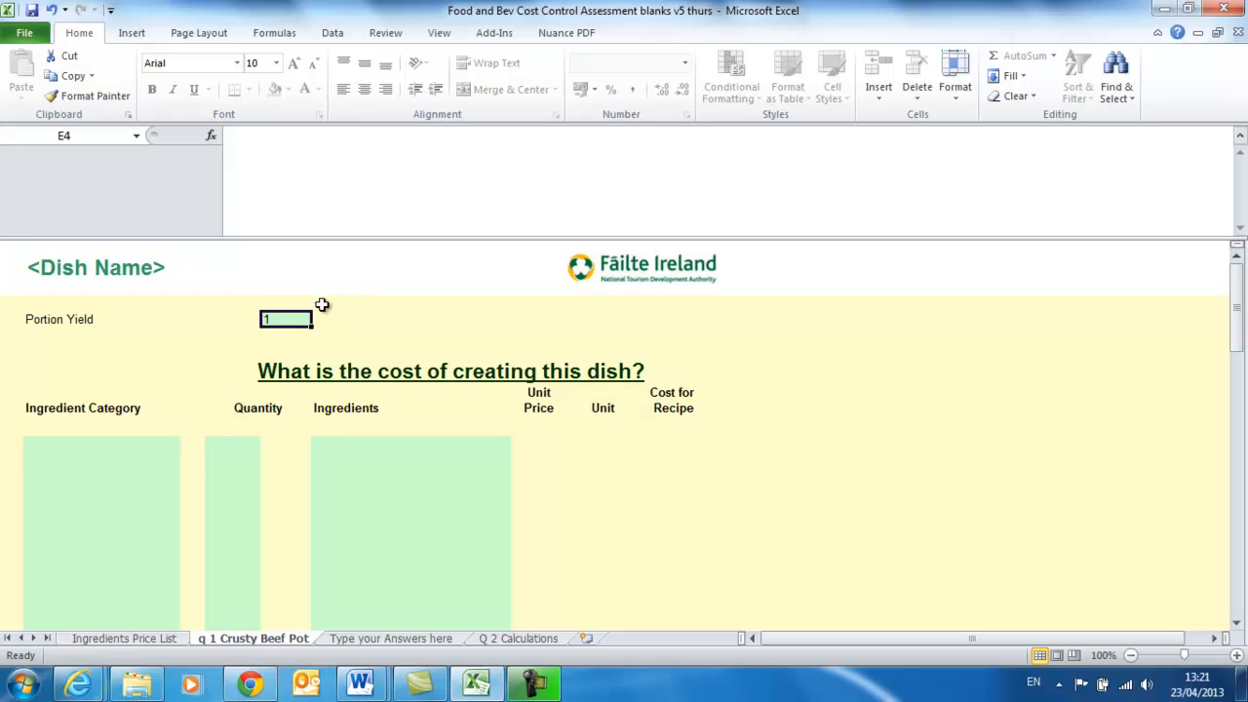
left_click(92, 266)
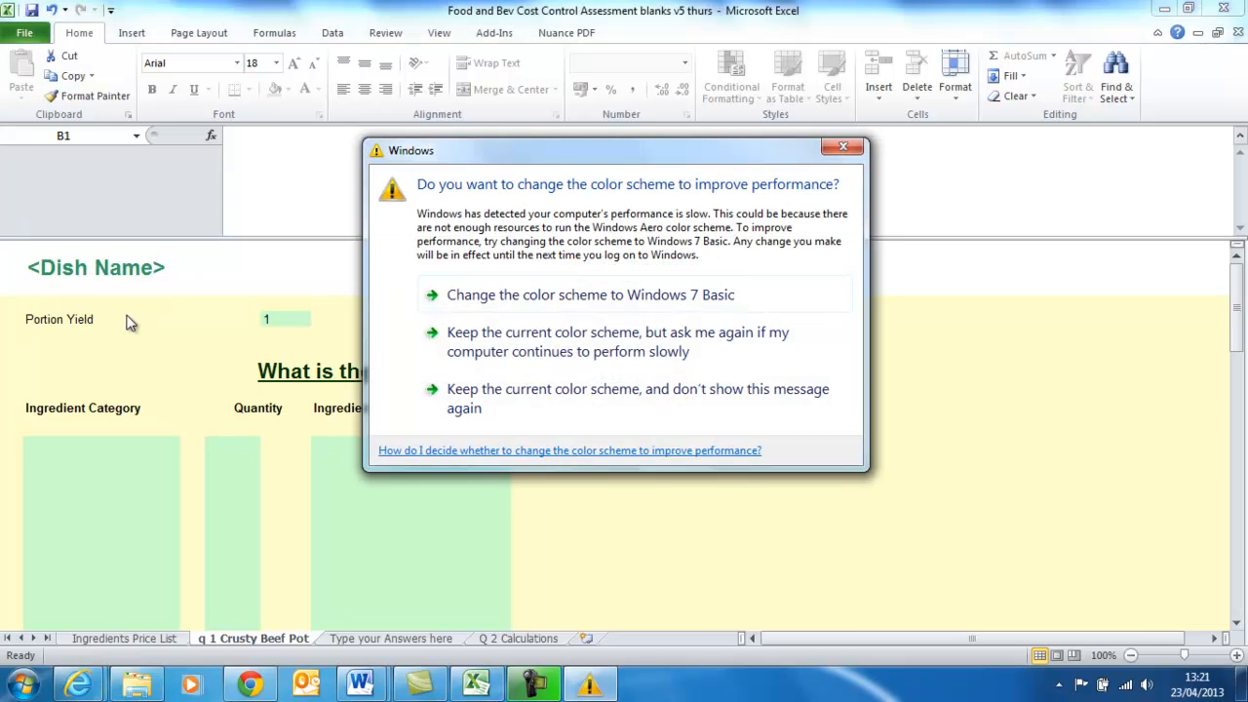
left_click(843, 147)
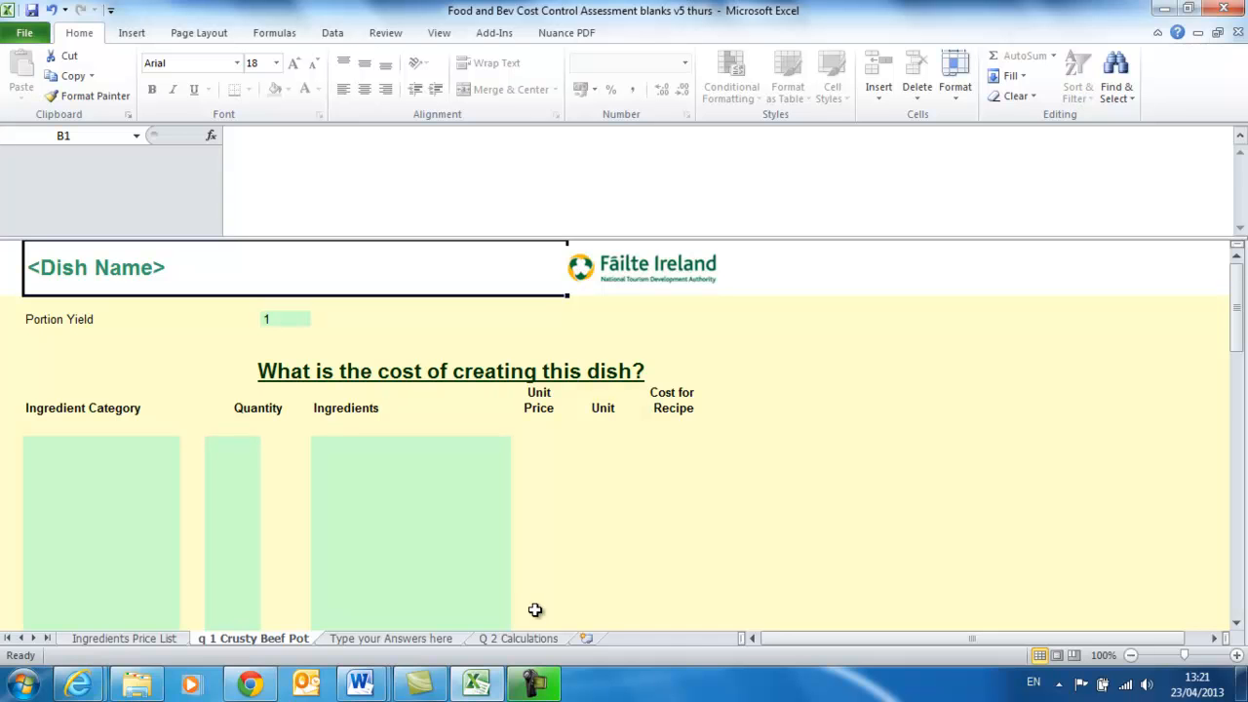
type("Chick")
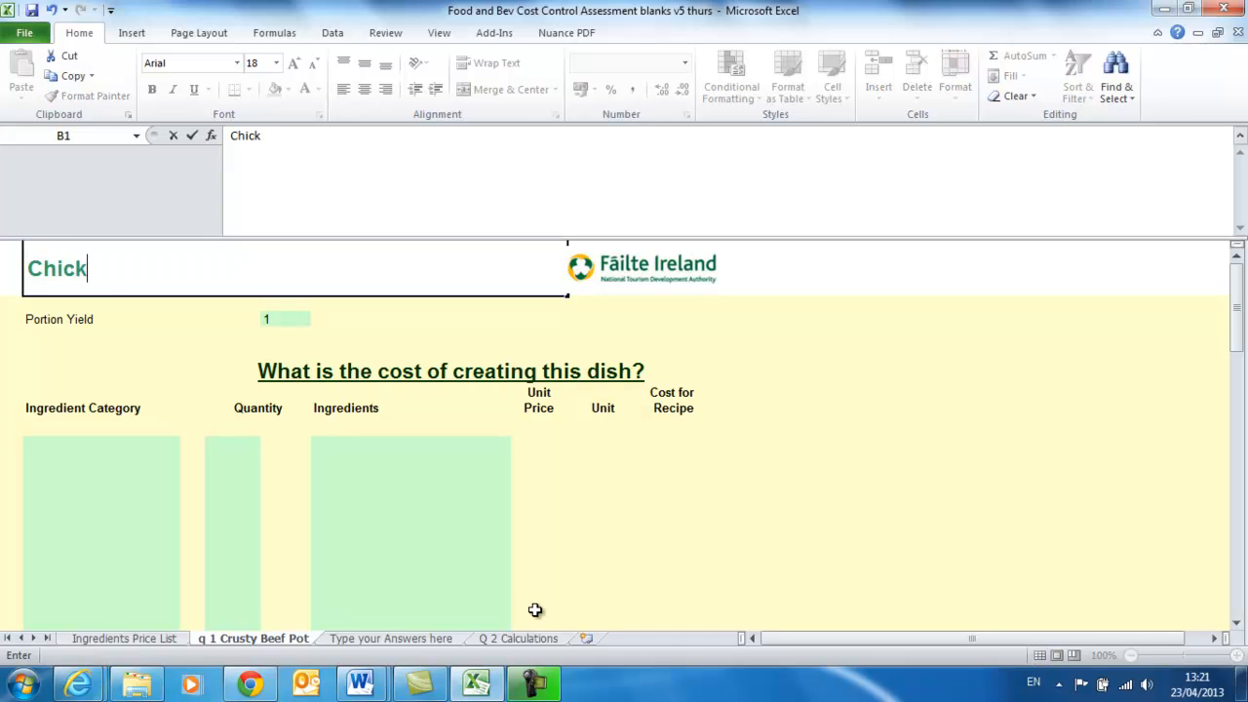
type(" Stew")
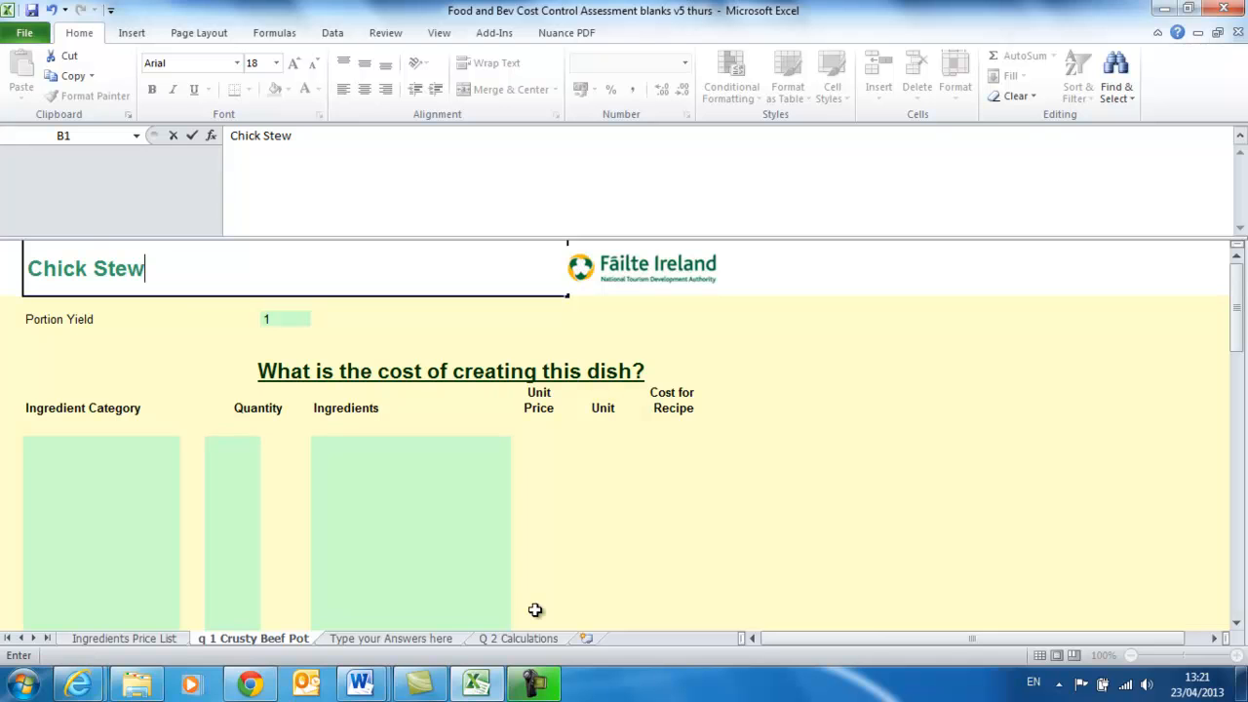
key("Return")
left_click(278, 319)
type("8")
key("Return")
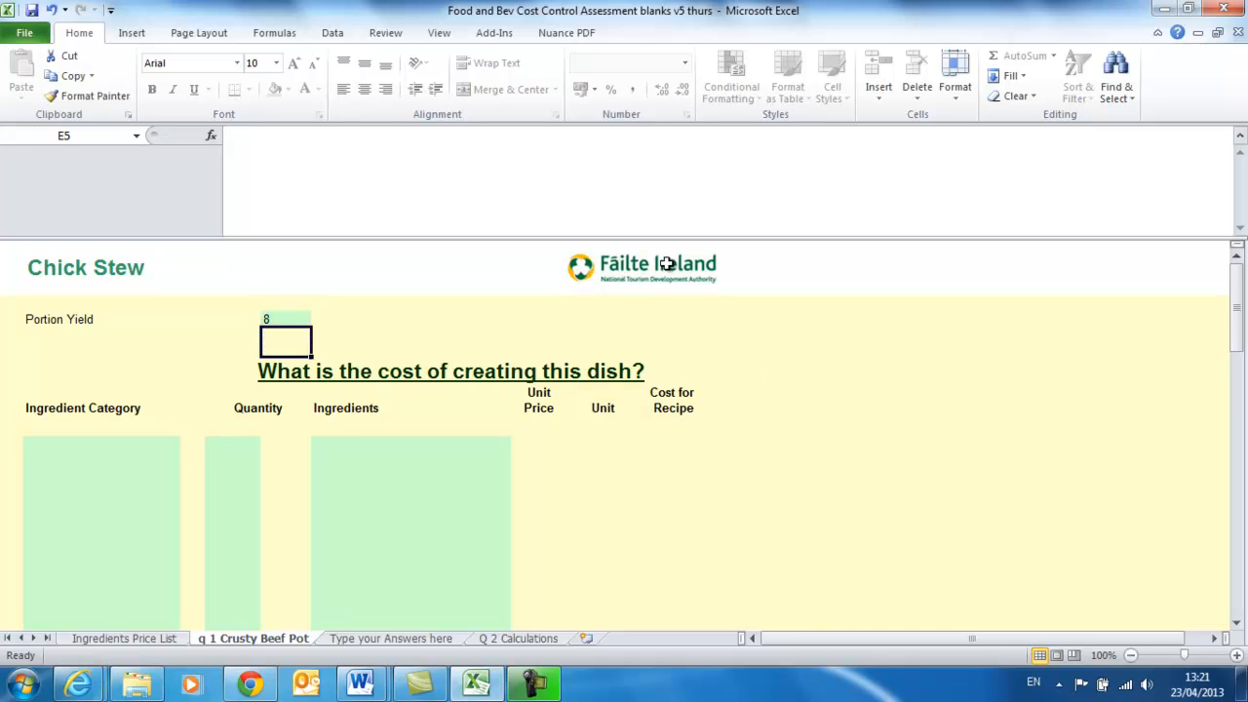
Set the category of the recipe's first ingredient row to Poultry & Game.
left_click(47, 452)
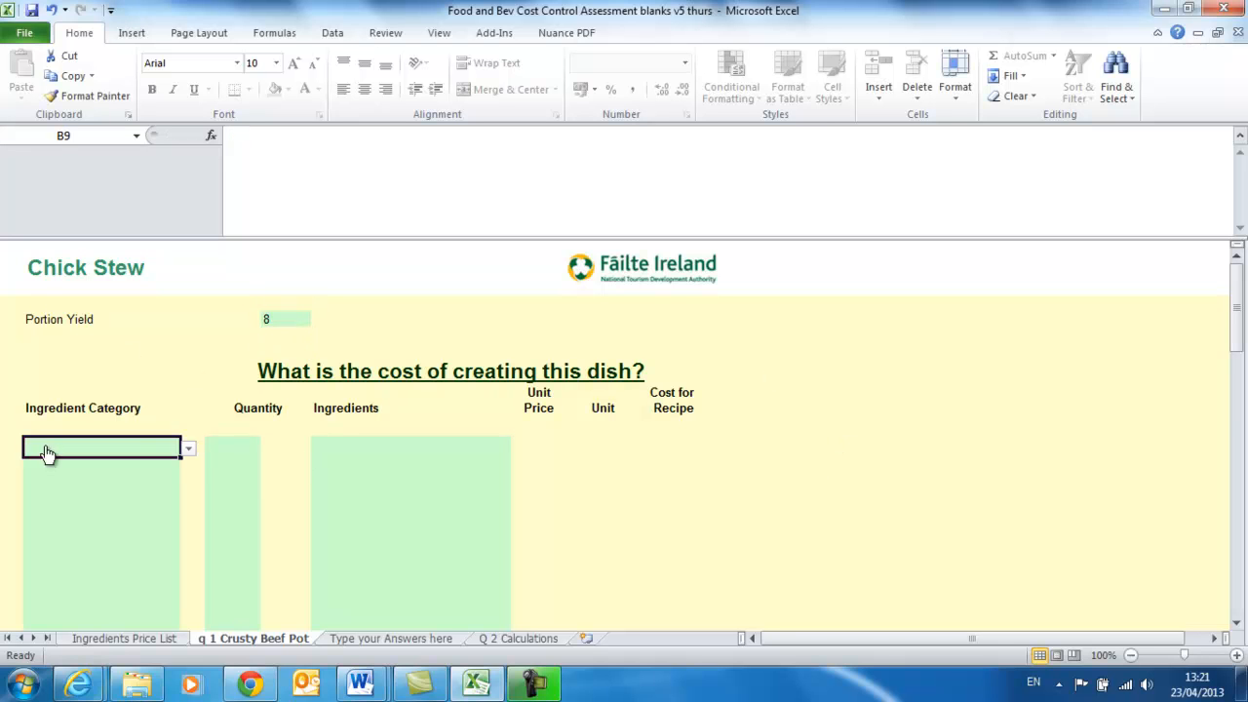
left_click(189, 450)
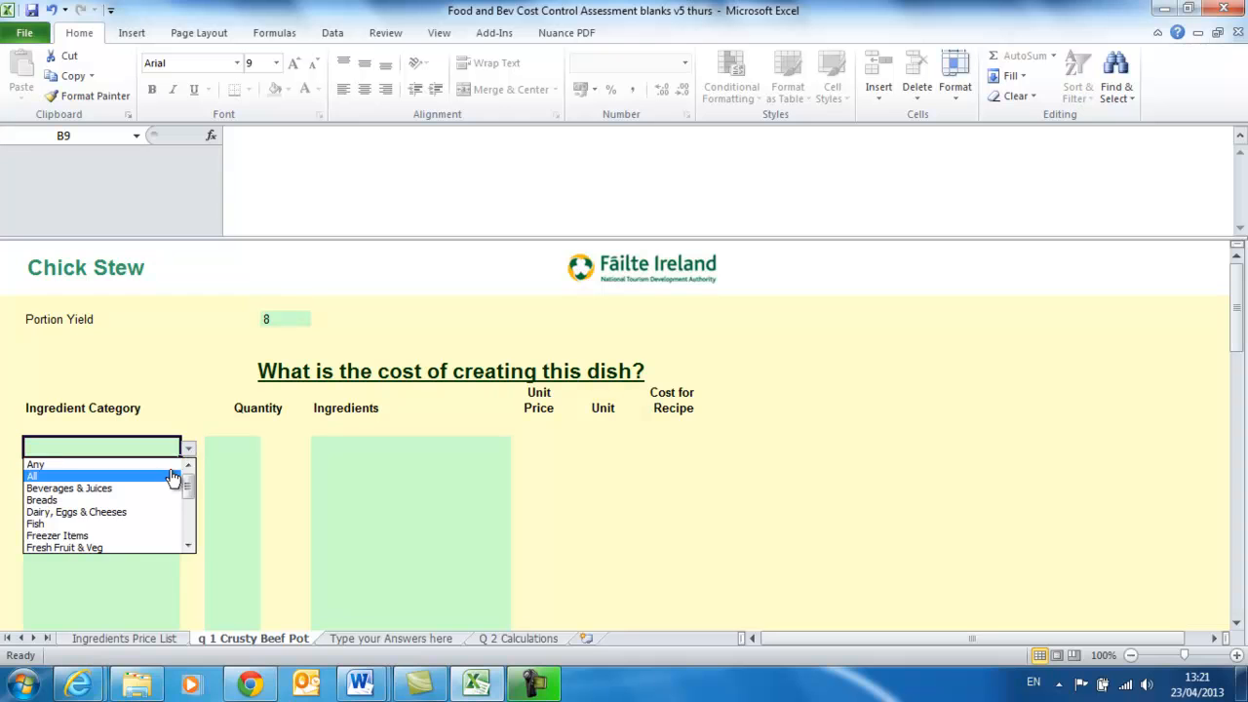
left_click(190, 536)
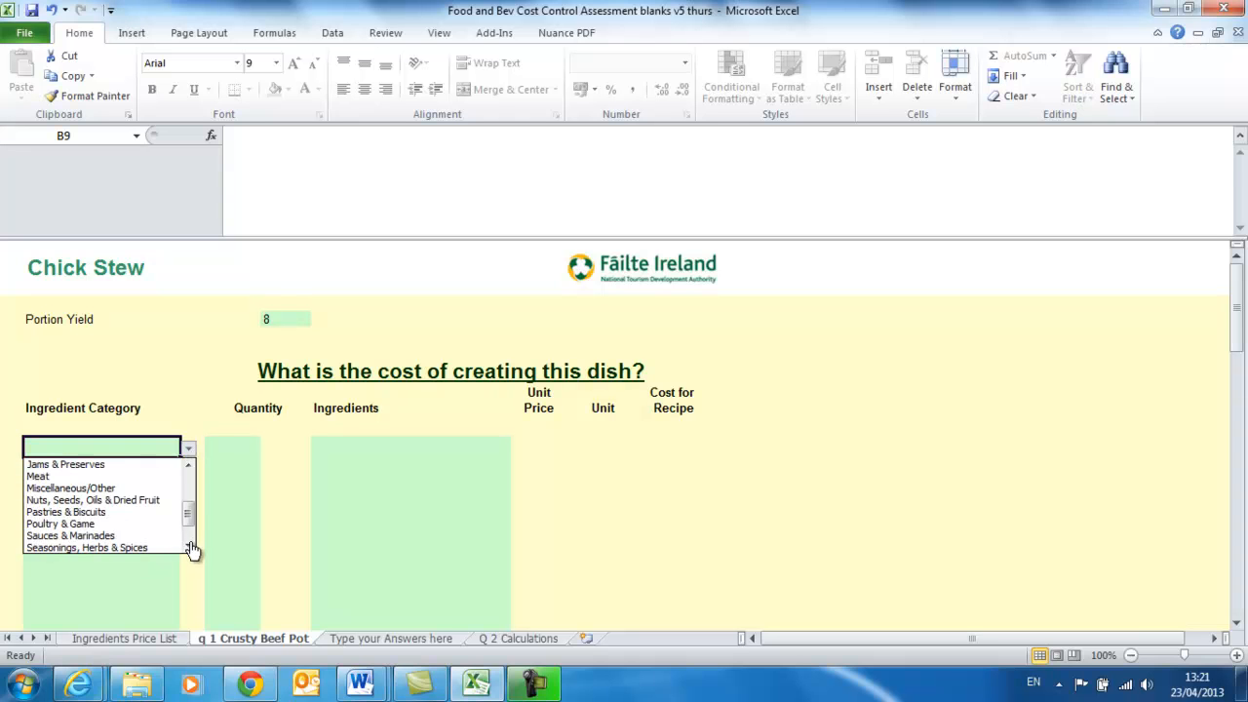
left_click(137, 511)
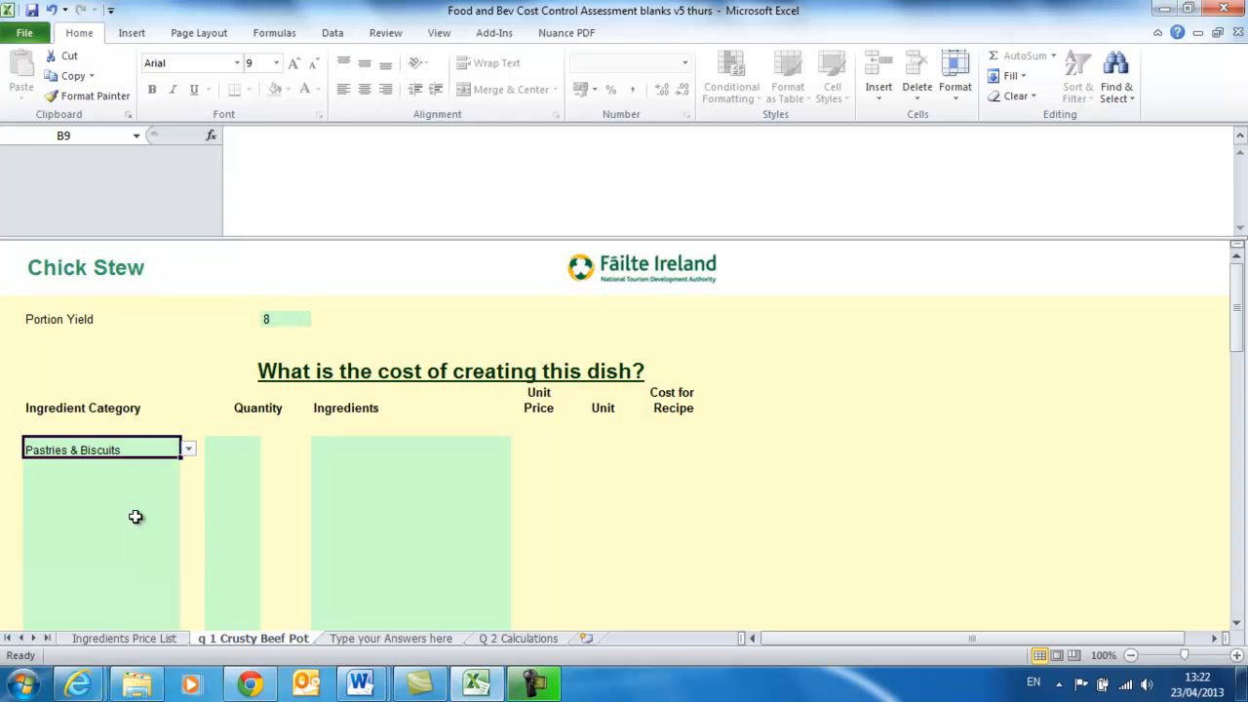
left_click(189, 455)
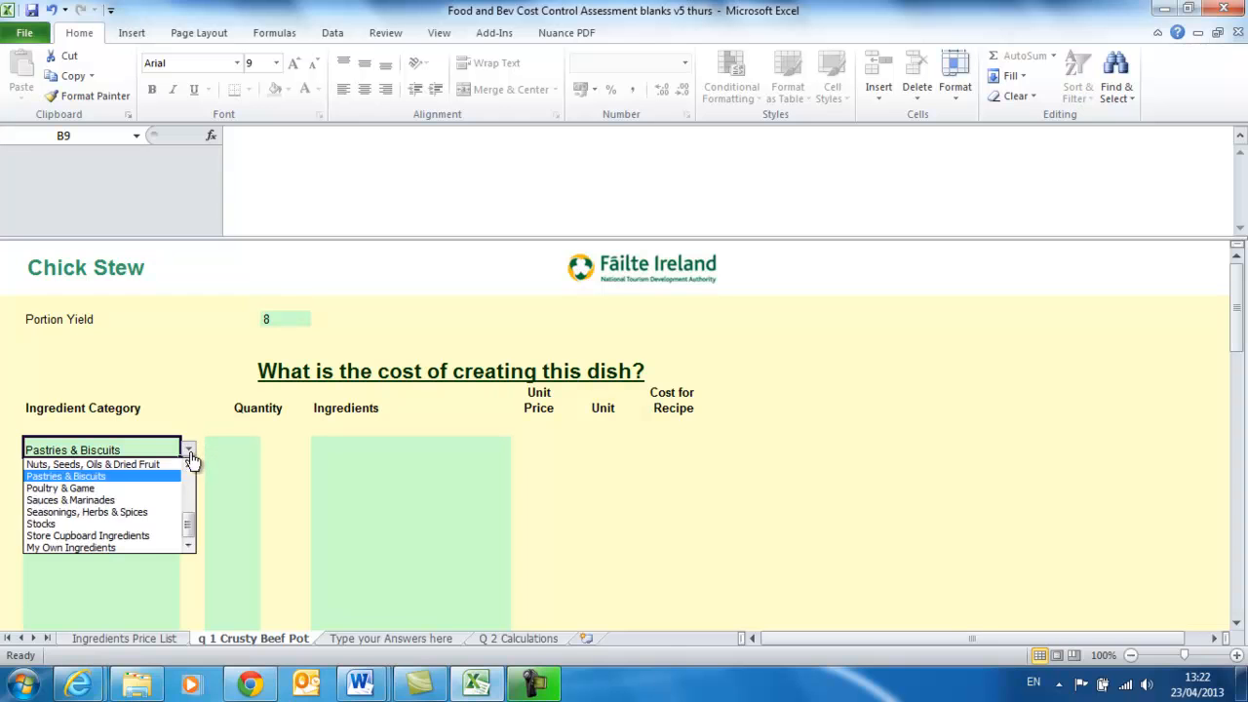
left_click(144, 487)
Enter a quantity of 850 in the Poultry & Game row and choose Chicken- Organic Fillets as its ingredient.
left_click(239, 443)
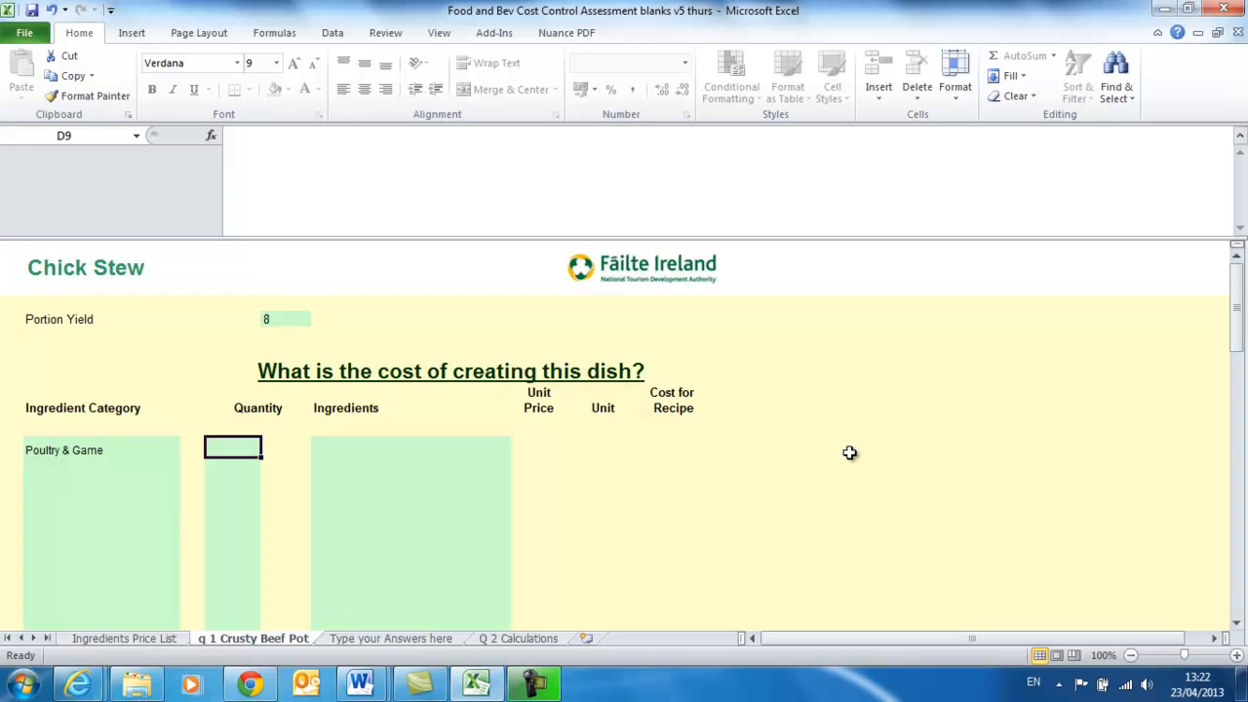
type("850")
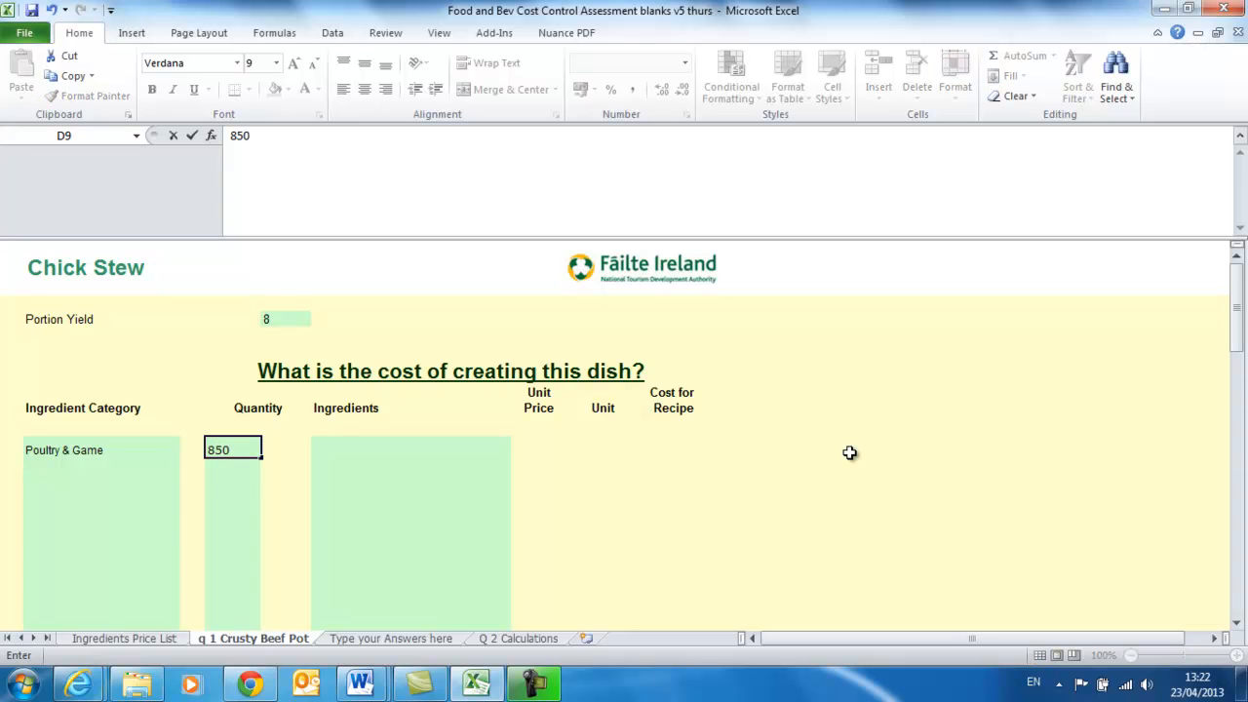
key("Return")
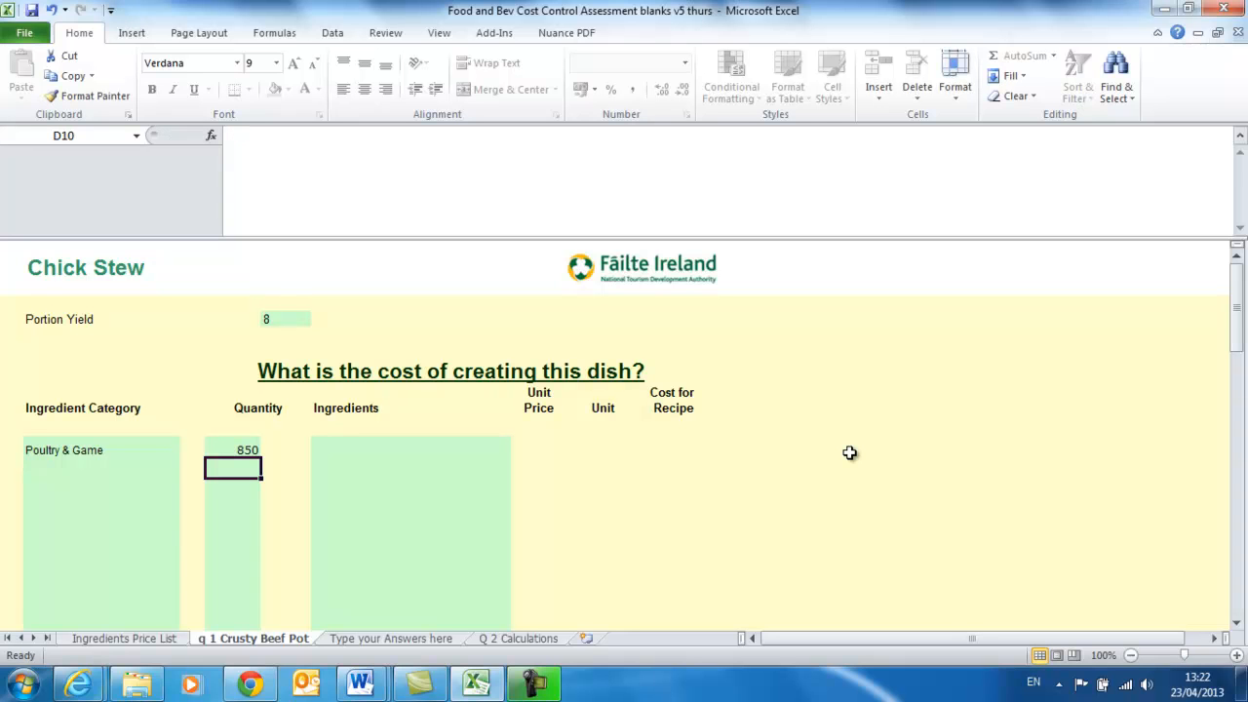
left_click(359, 449)
left_click(517, 450)
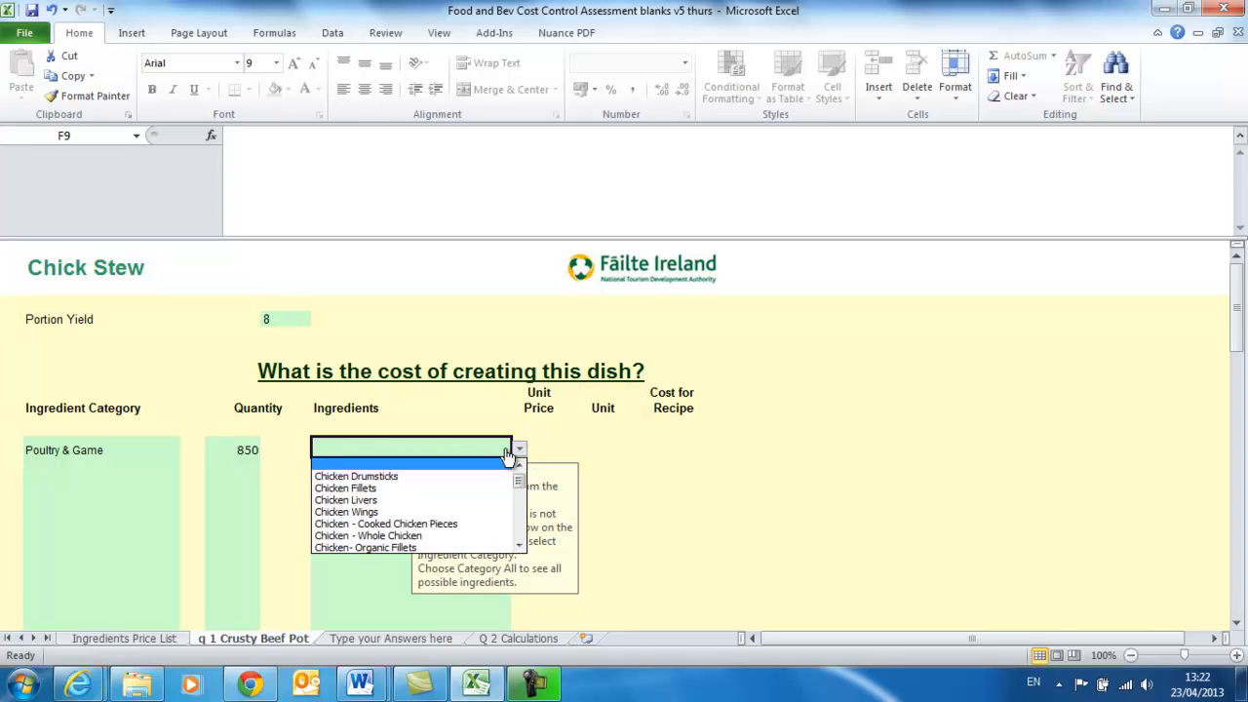
left_click(468, 547)
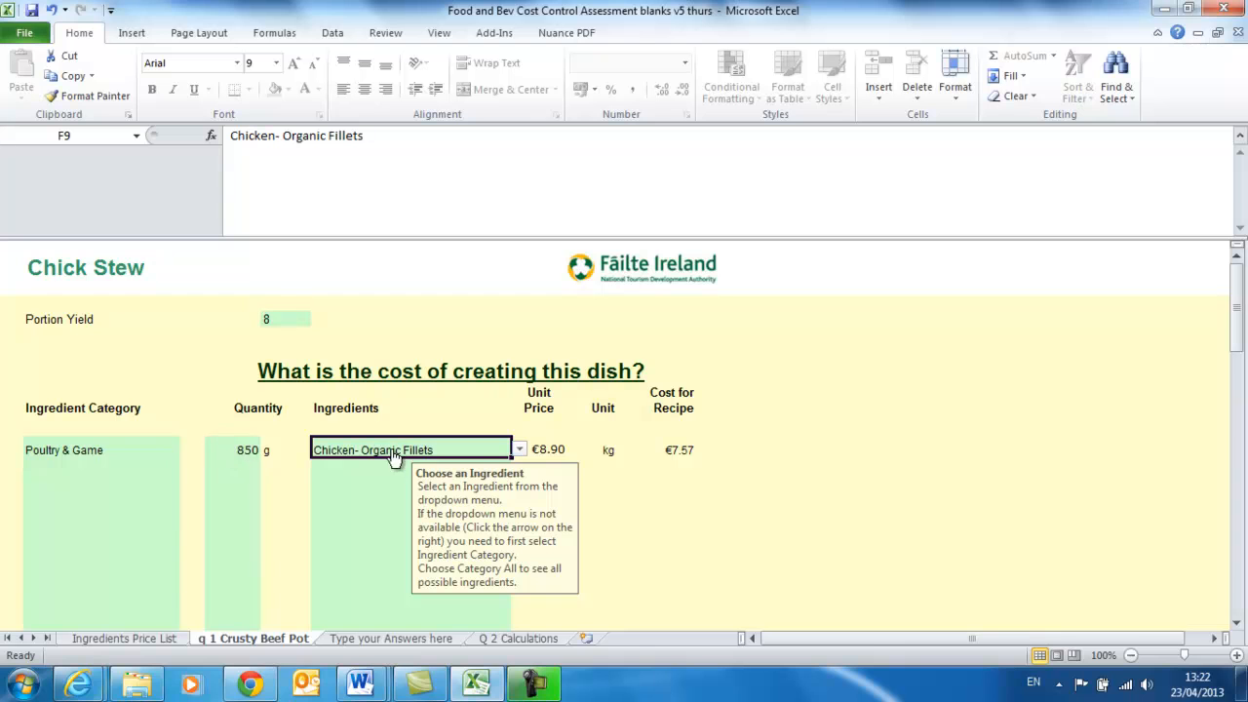
Set the category of the recipe's second ingredient row to Seasonings, Herbs & Spices.
left_click(165, 469)
left_click(189, 473)
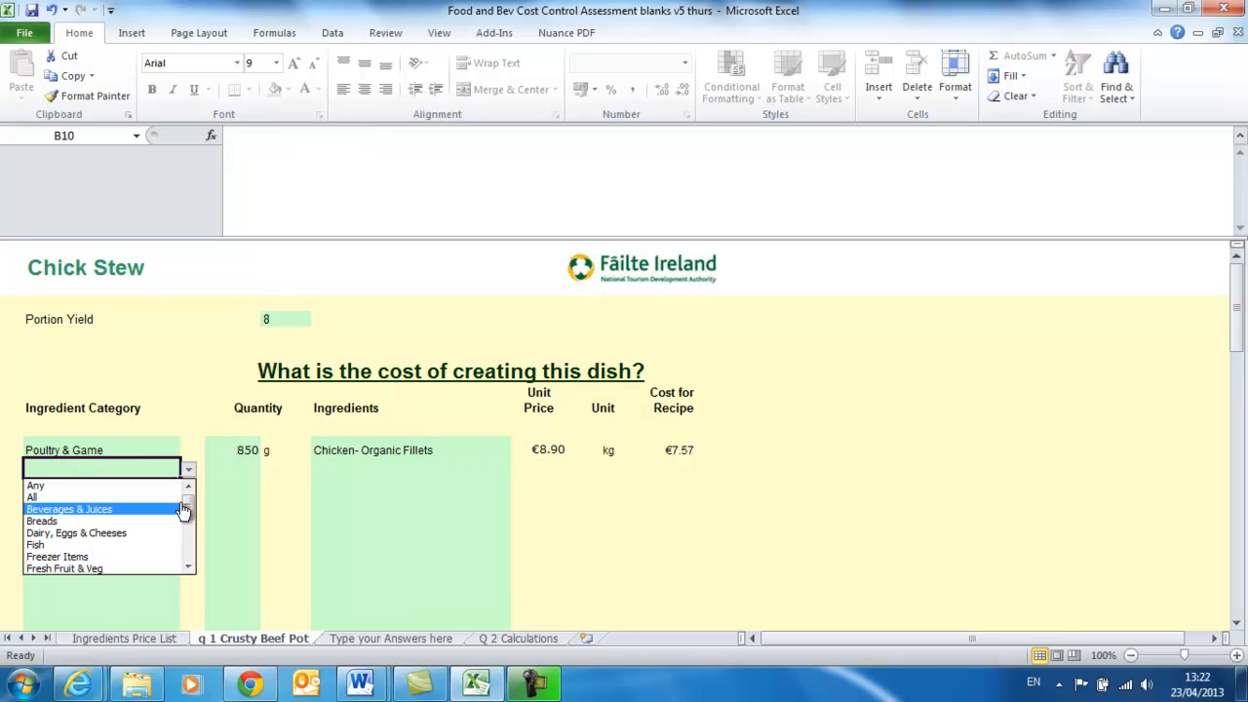
left_click(191, 558)
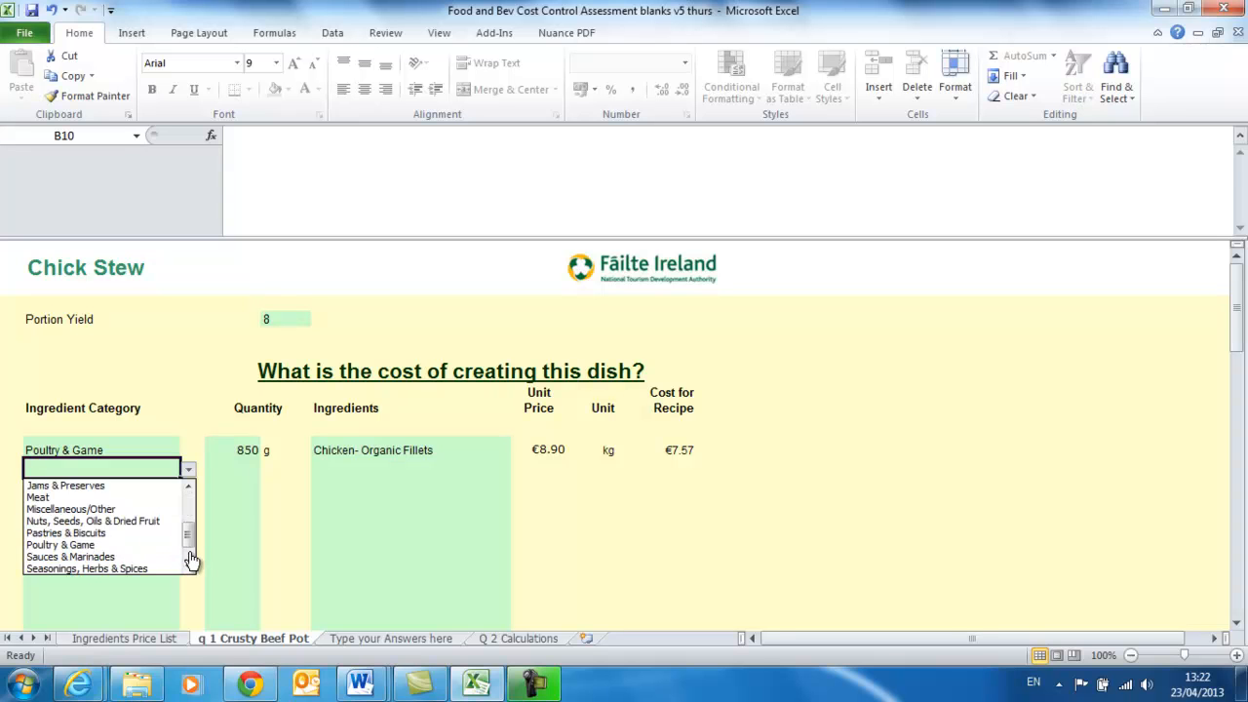
left_click(189, 568)
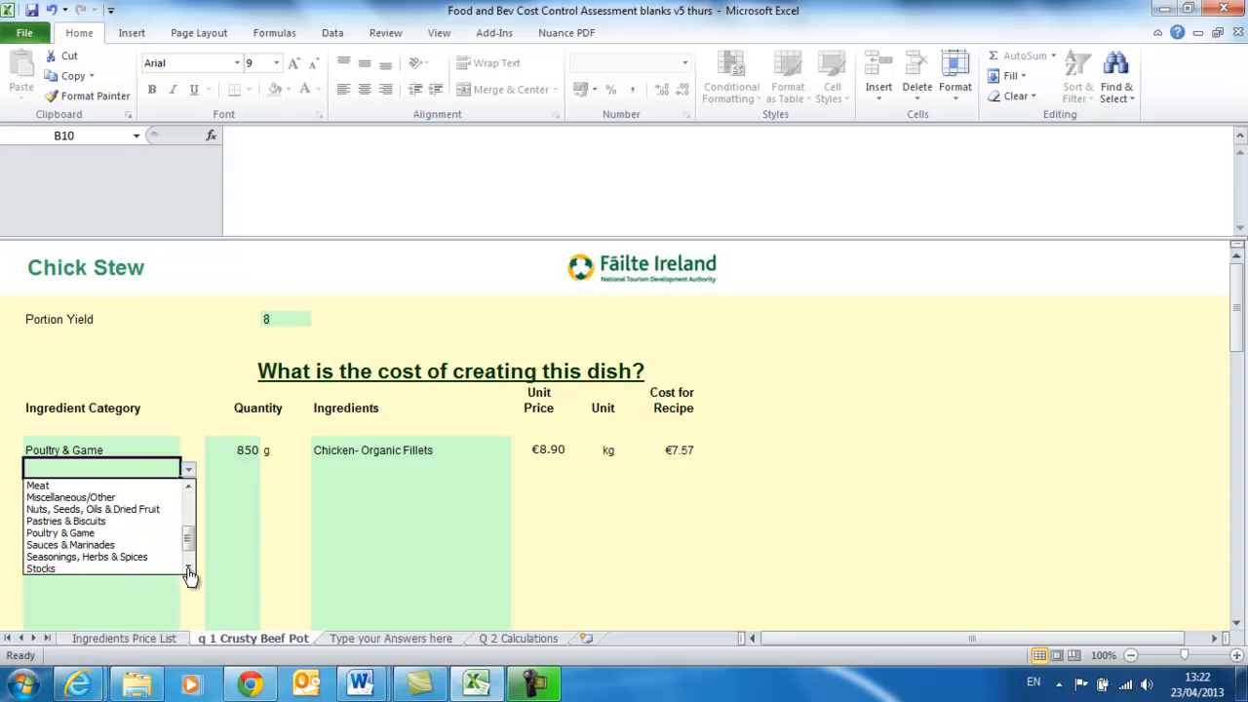
left_click_drag(192, 547, 192, 561)
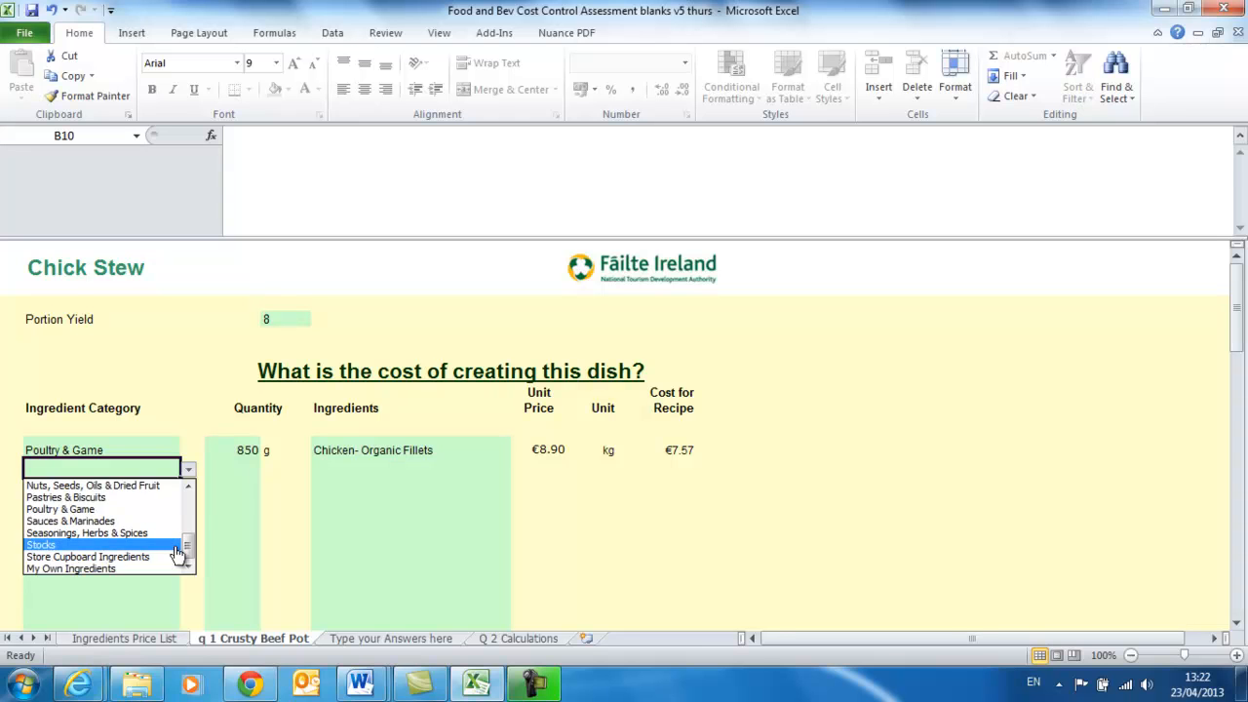
left_click(161, 533)
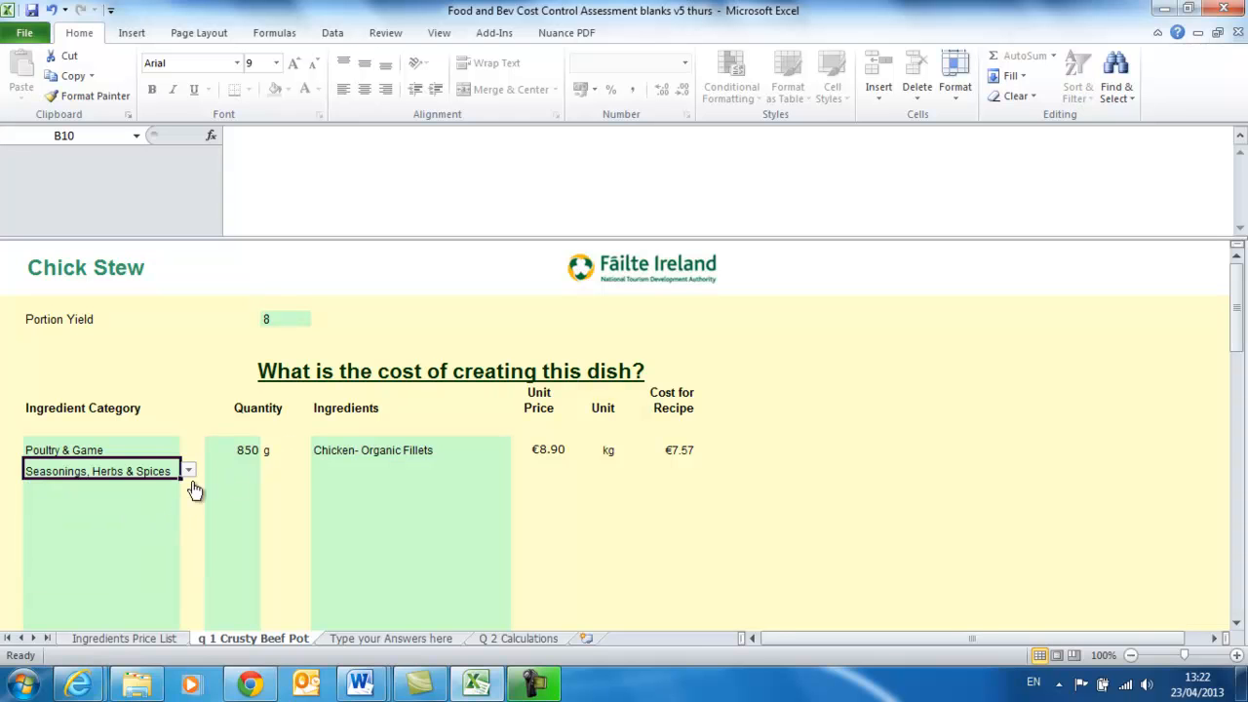
Enter a quantity of 25 in the Seasonings, Herbs & Spices row and choose Basil as its ingredient.
left_click(223, 467)
type("2")
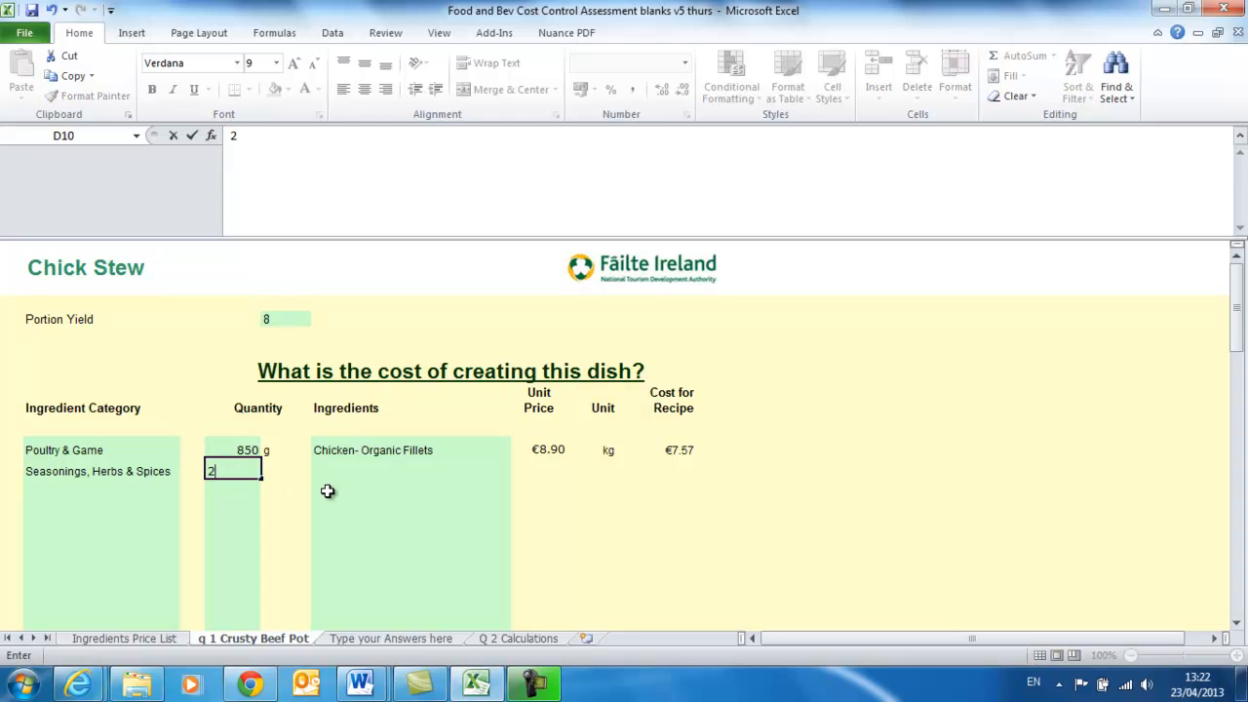
type("5")
key("Return")
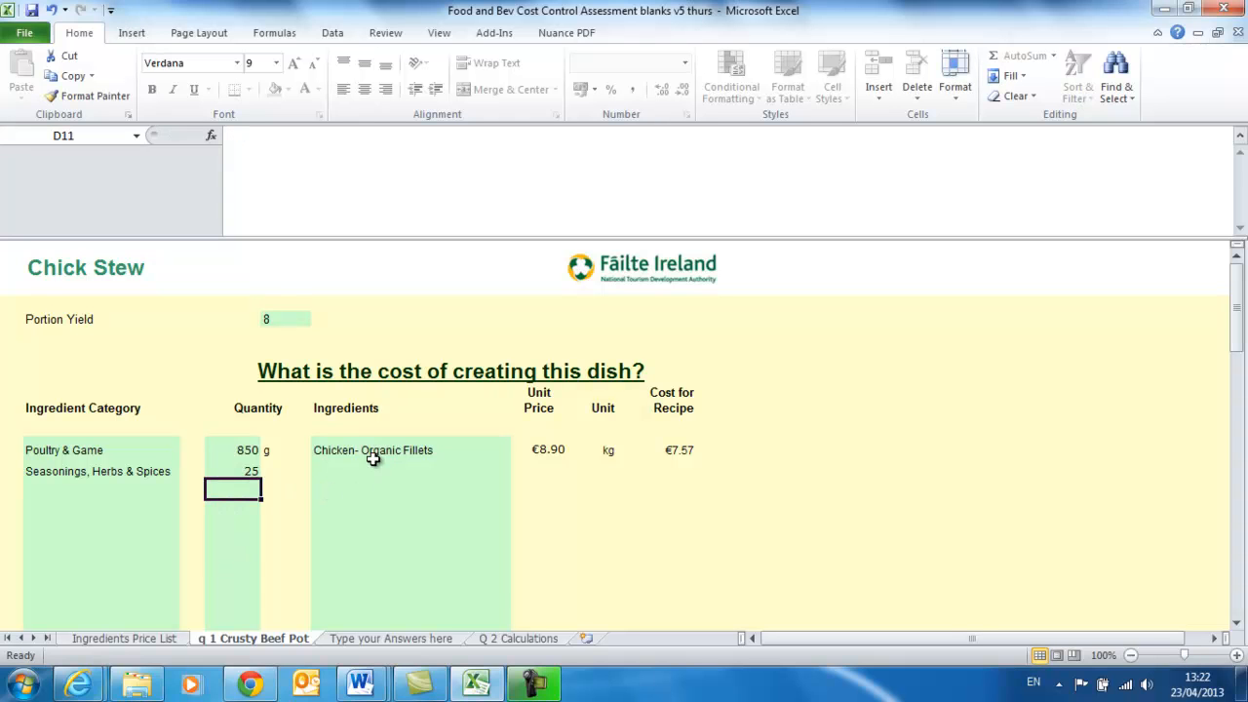
left_click(355, 472)
left_click(518, 469)
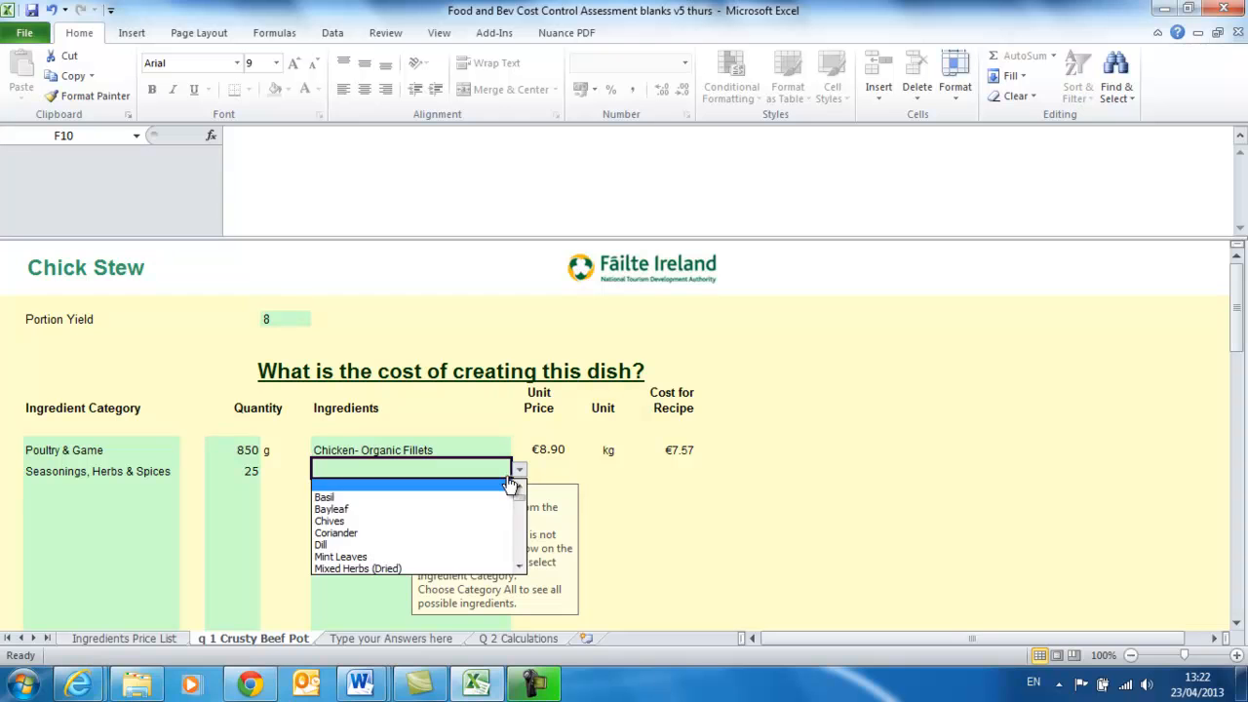
left_click(436, 497)
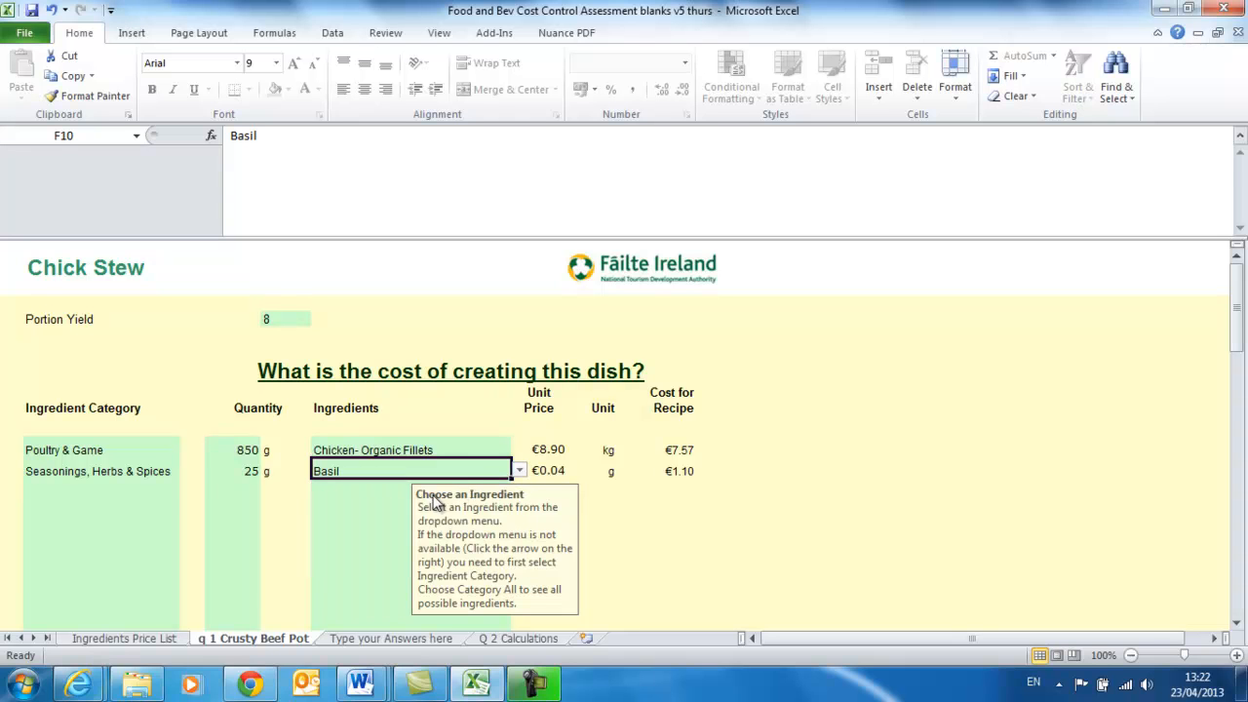
left_click(142, 493)
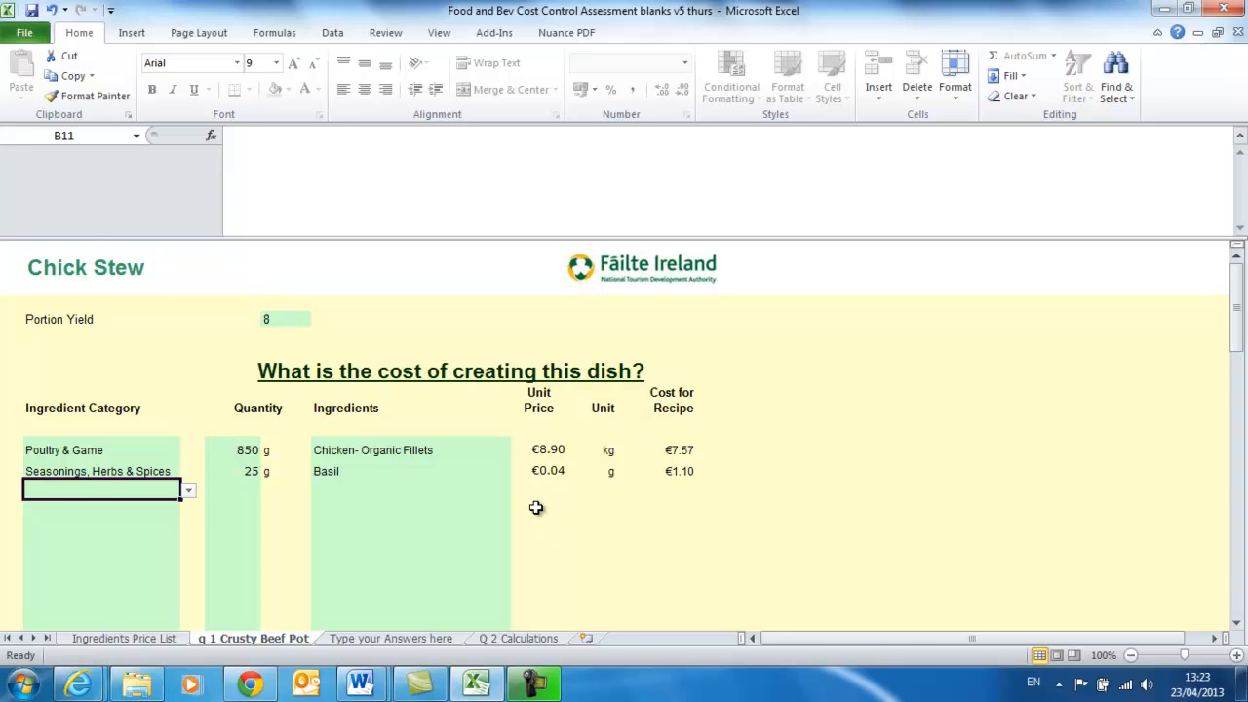
Review the recipe cost summary and set the proposed selling price including VAT to 7.5 in the Gross Profit calculation.
scroll(535, 507, "down", 8)
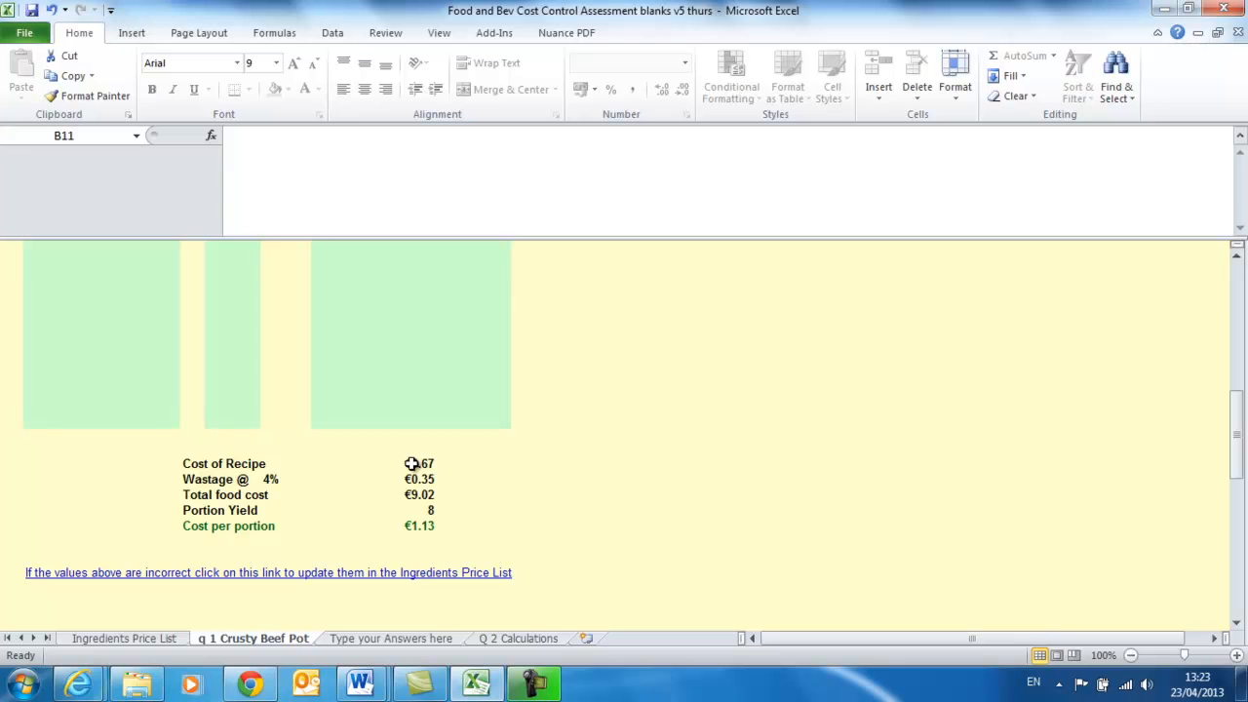
scroll(429, 465, "up", 8)
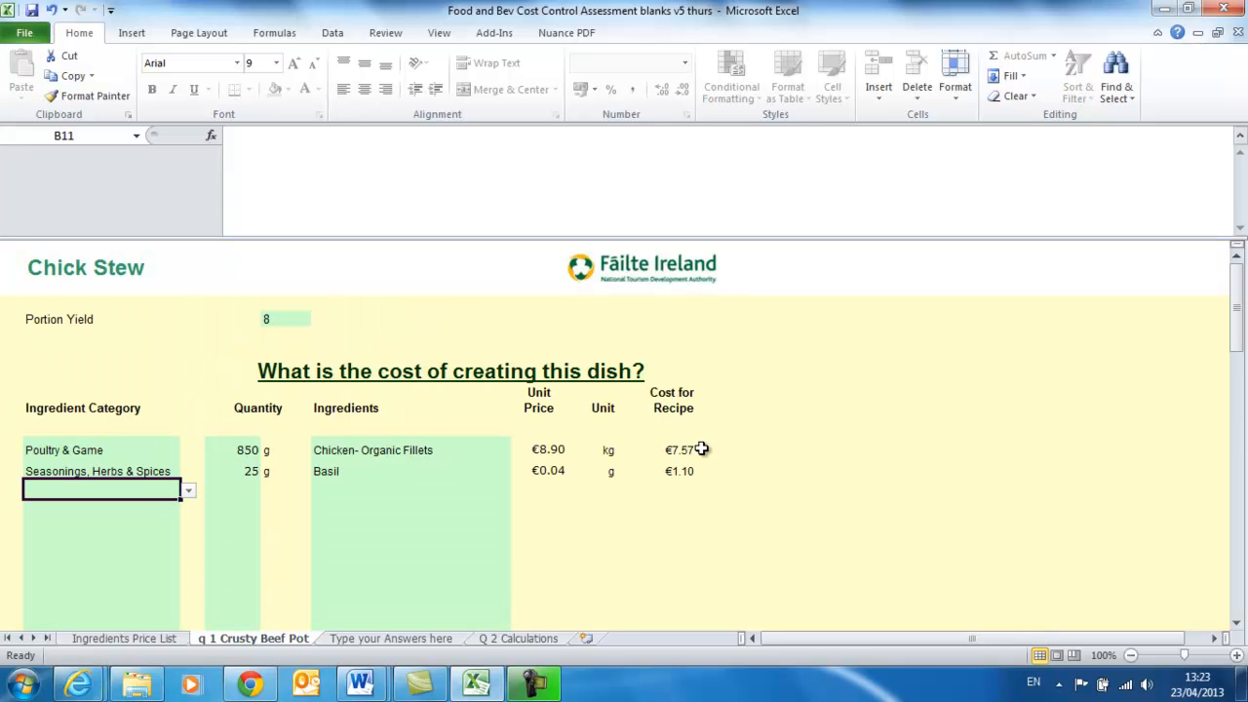
scroll(685, 487, "down", 8)
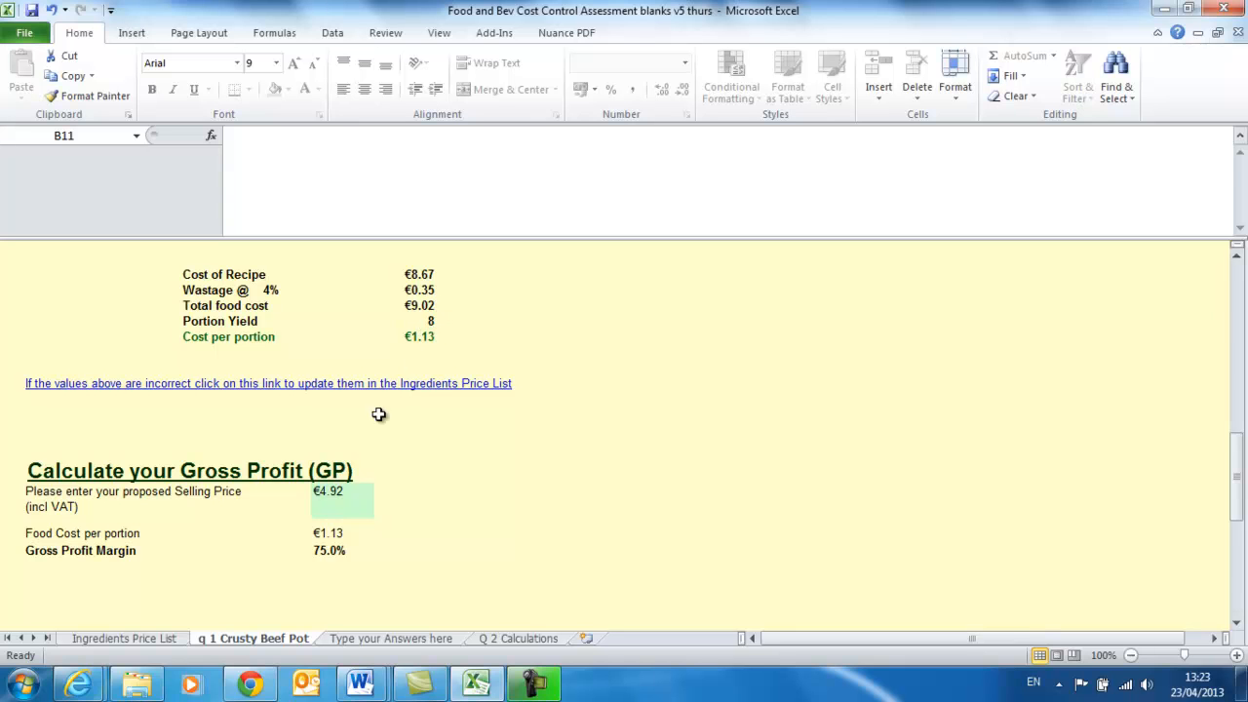
left_click(331, 495)
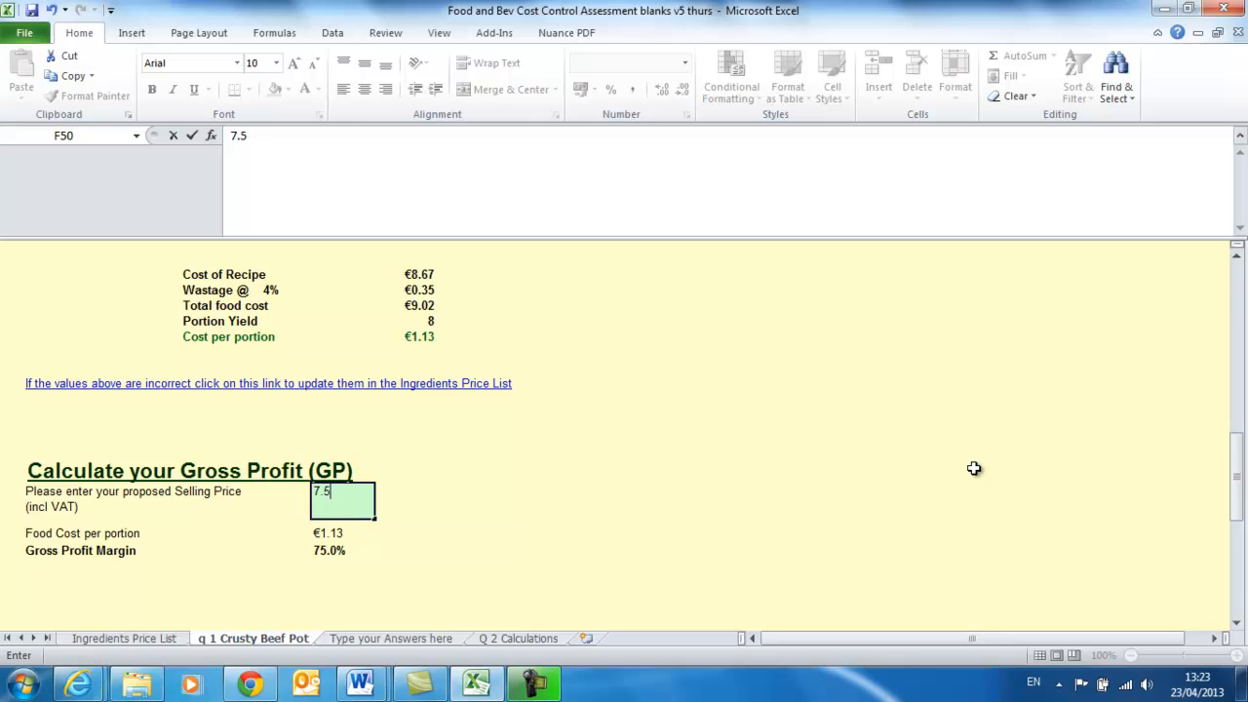
key("Return")
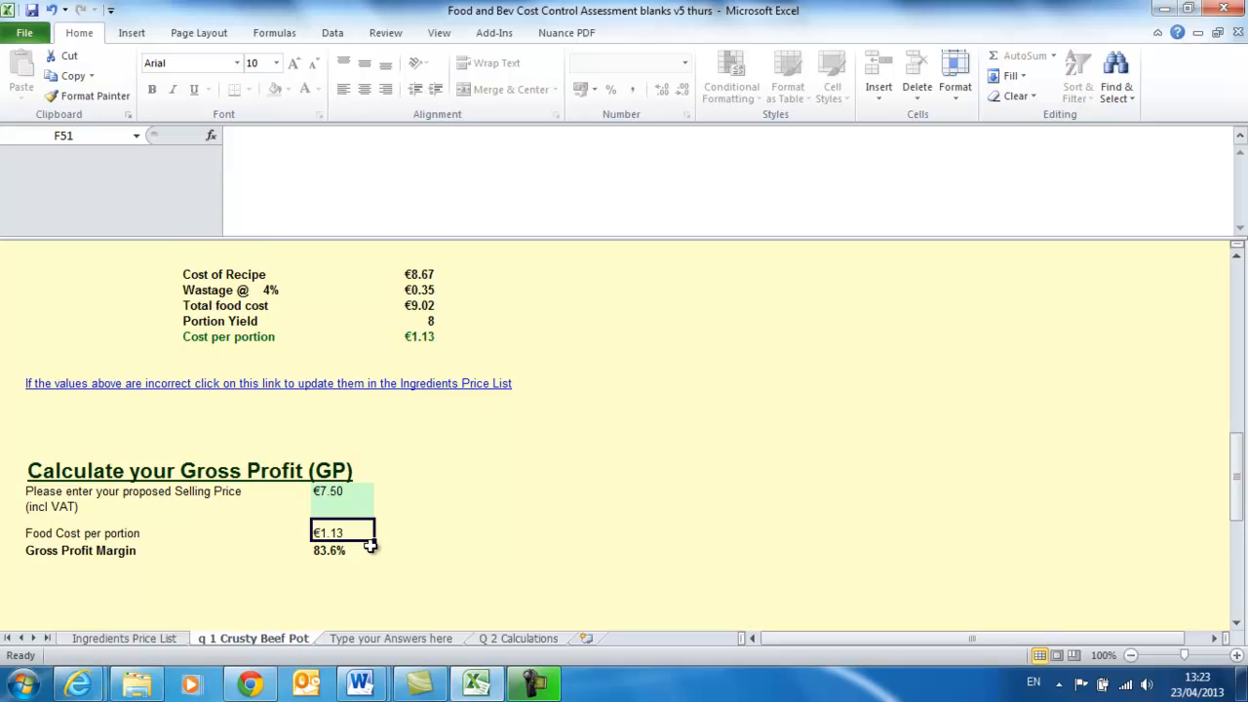
Set the Target Gross Profit % to 80% in the Determine your Selling Price/ Markup section.
scroll(371, 546, "down", 2)
scroll(370, 546, "down", 2)
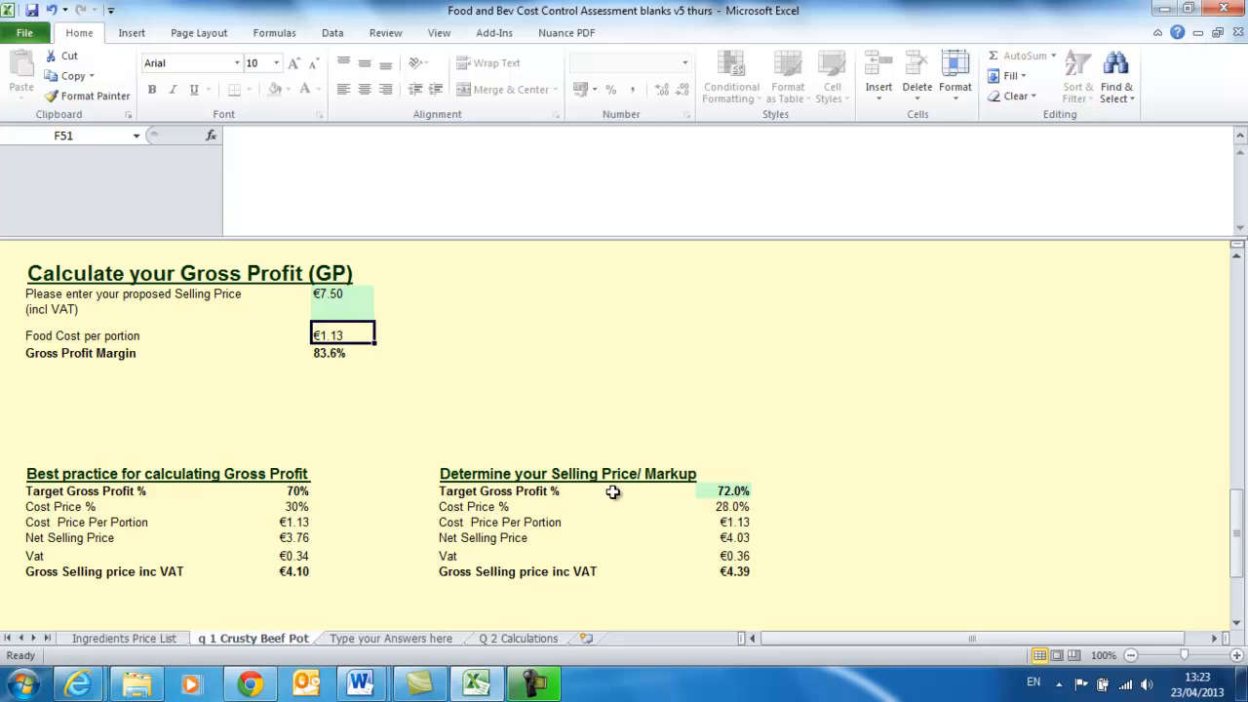
left_click(722, 492)
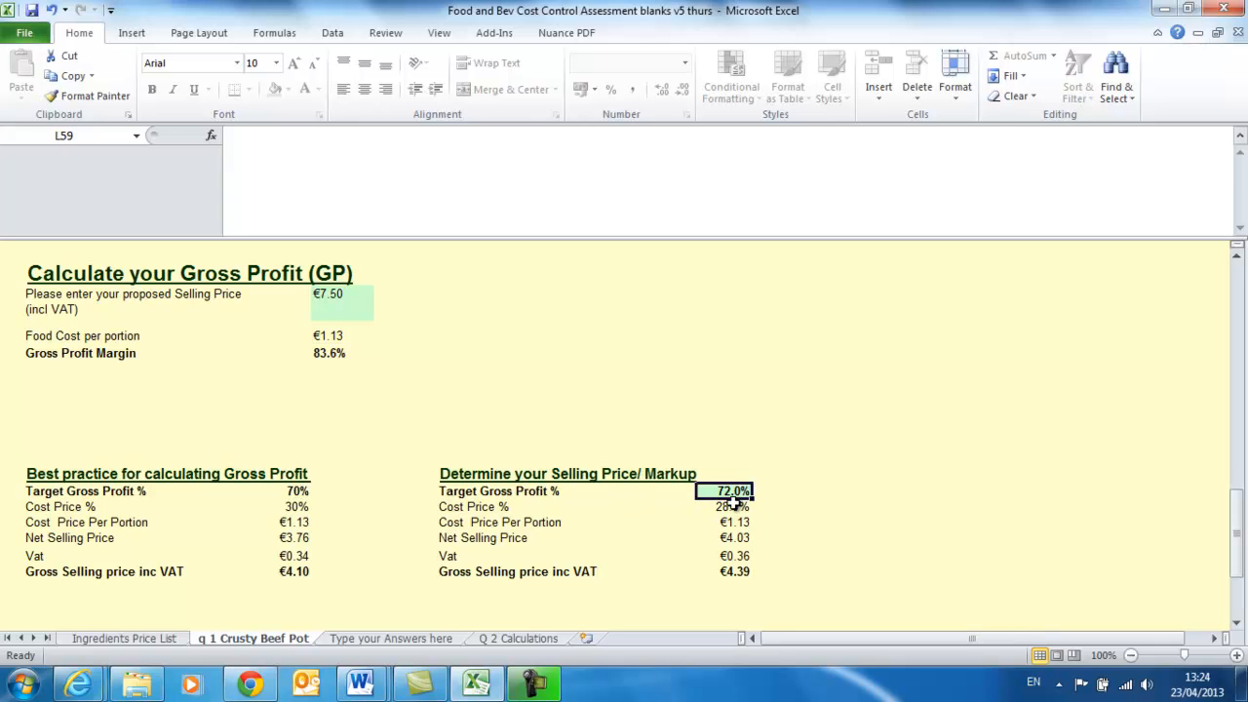
type("80")
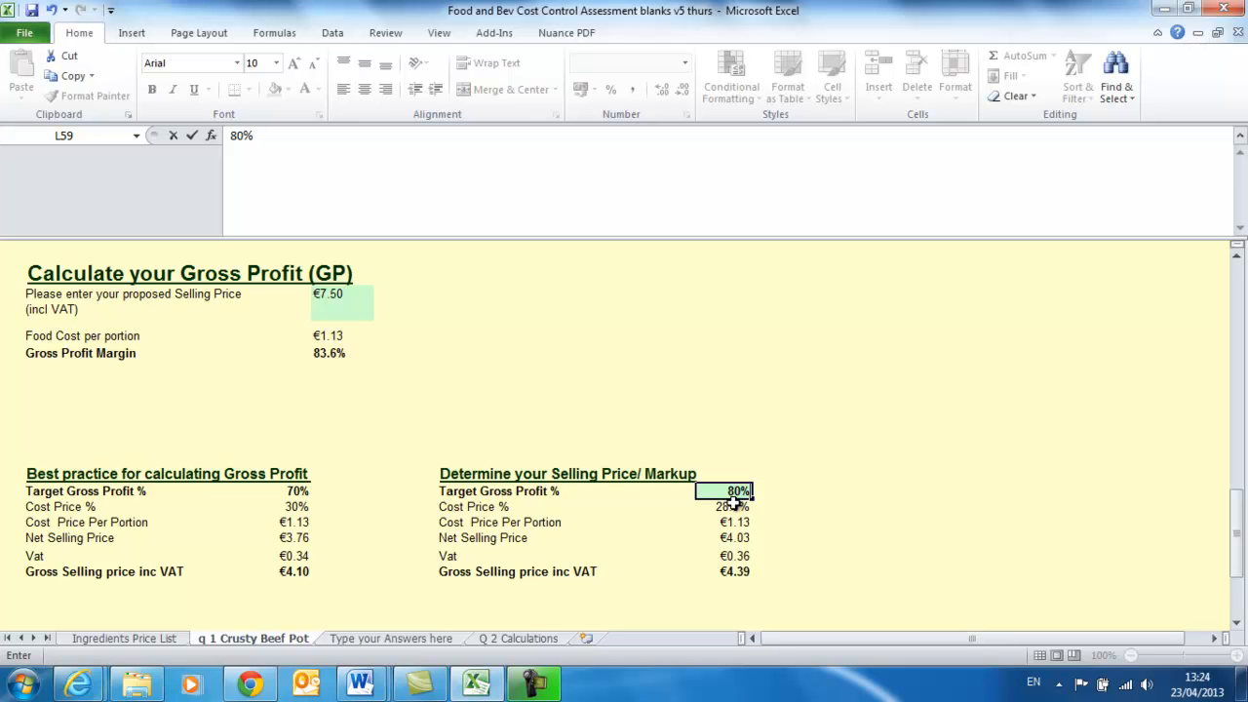
key("Return")
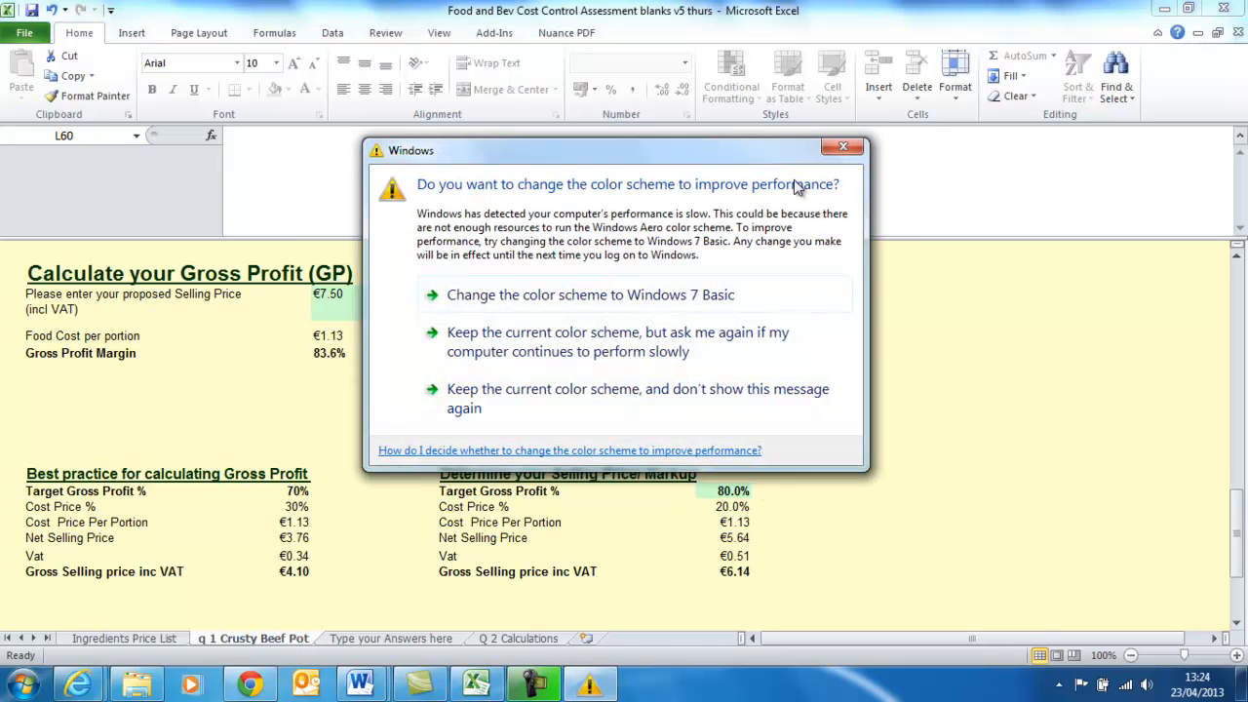
left_click(731, 506)
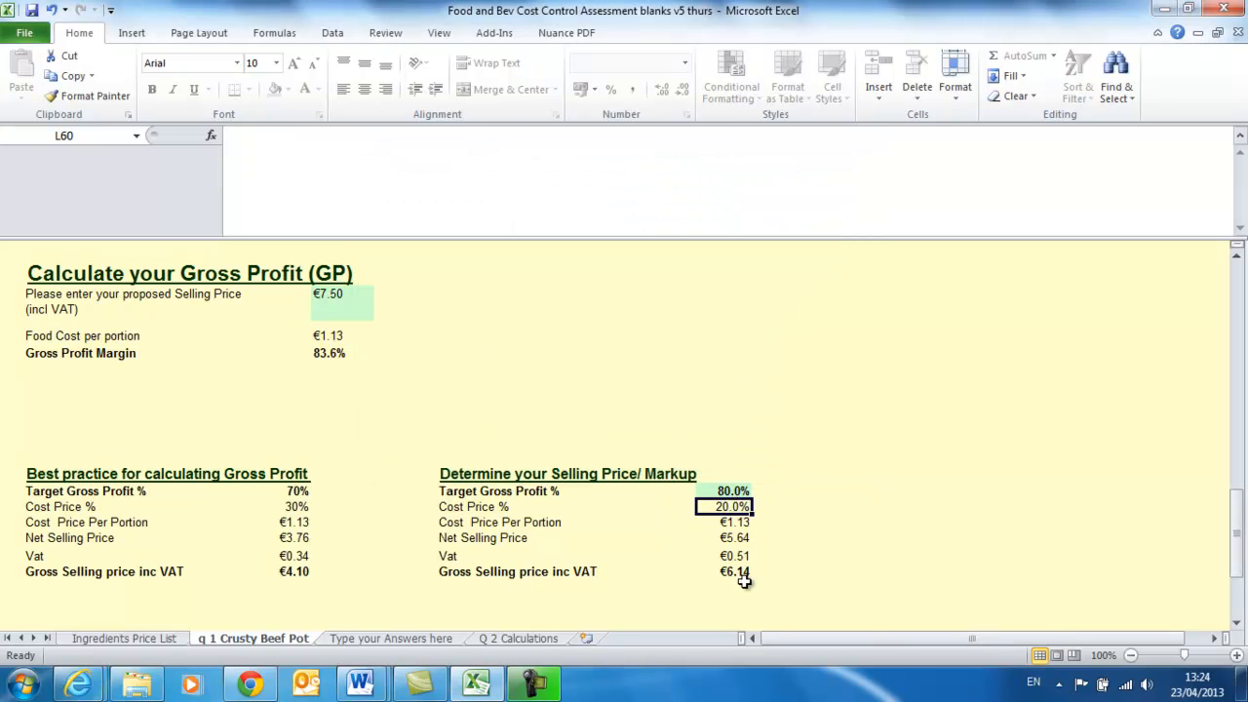